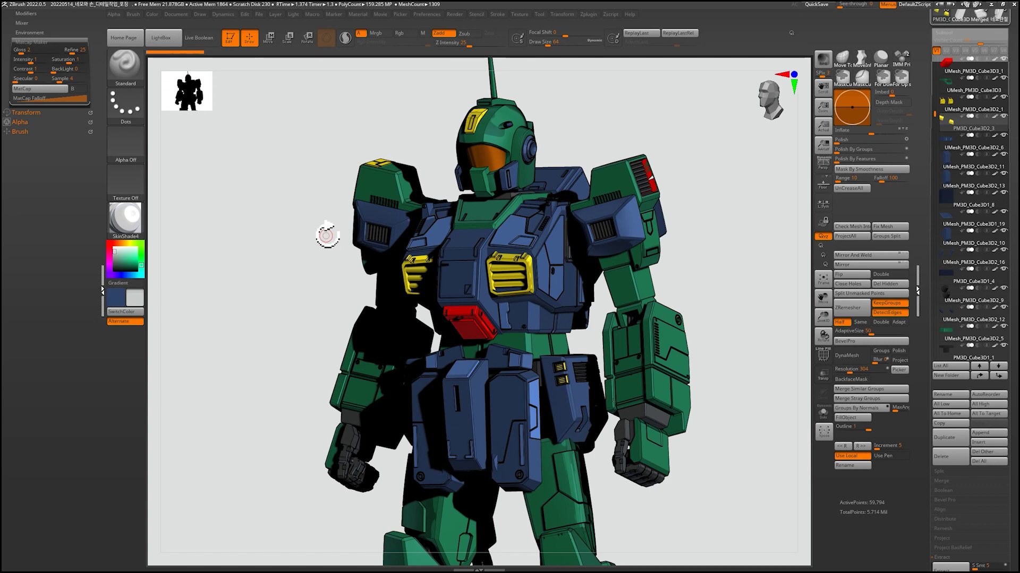
Turn the robot to check it from front and side, then load the Gundam head project.
drag(327, 235, 537, 235)
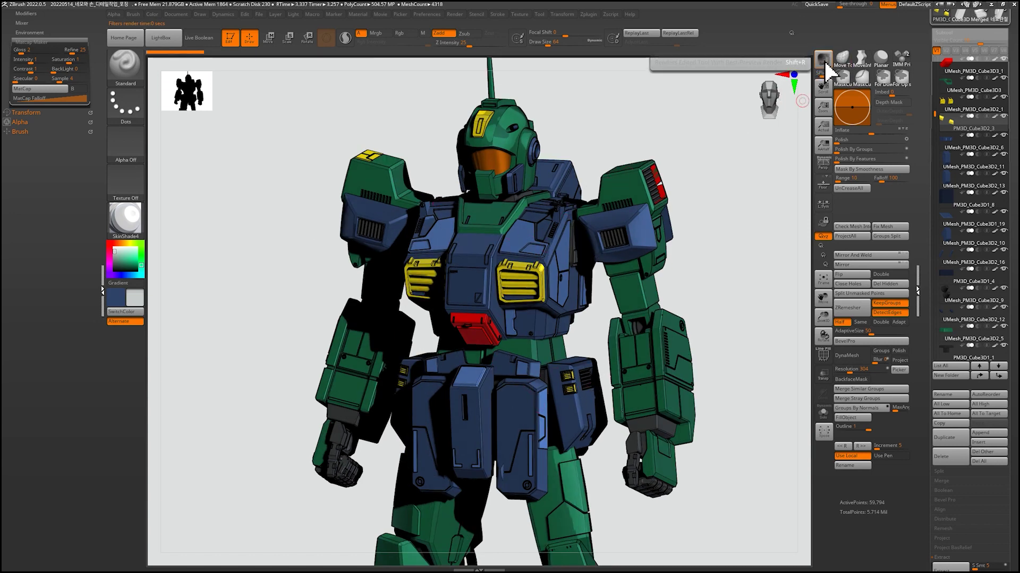
mouse_move(733, 118)
mouse_down()
mouse_move(712, 113)
mouse_move(740, 116)
mouse_up()
key(ctrl+o)
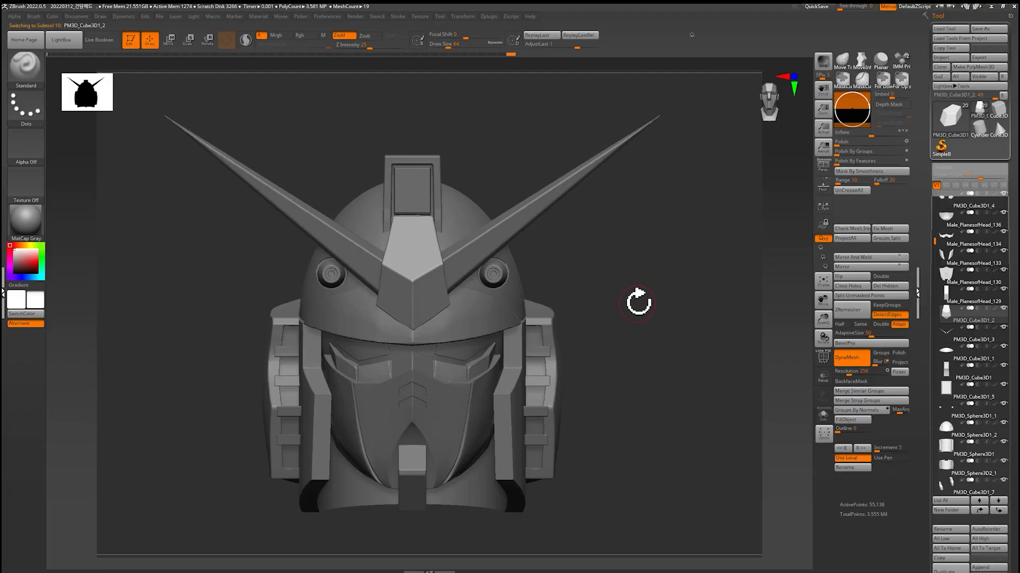
mouse_move(650, 313)
mouse_down()
mouse_move(657, 321)
mouse_move(650, 317)
mouse_move(696, 287)
mouse_up()
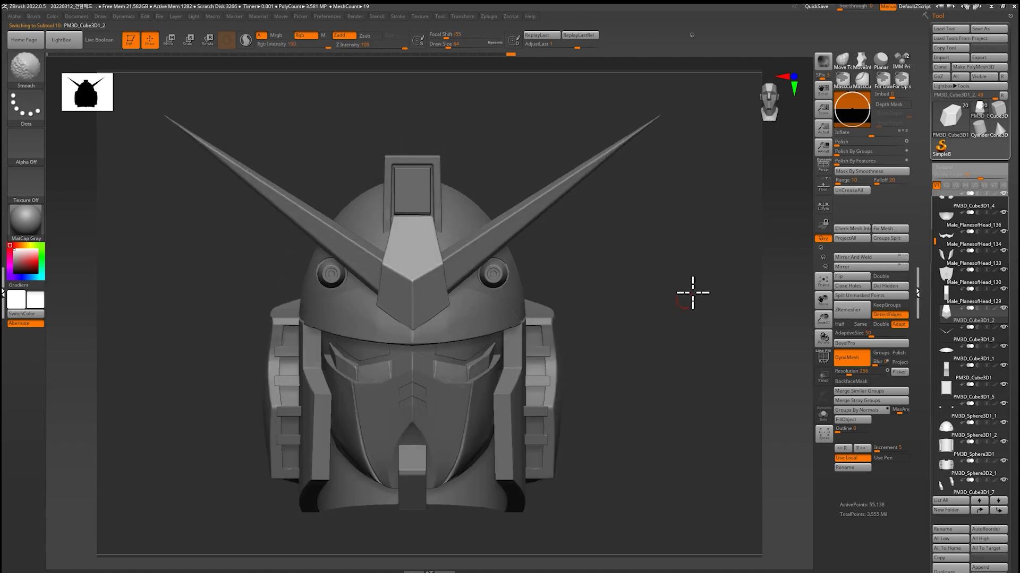
mouse_move(606, 343)
mouse_down()
mouse_move(650, 334)
mouse_move(144, 251)
mouse_up()
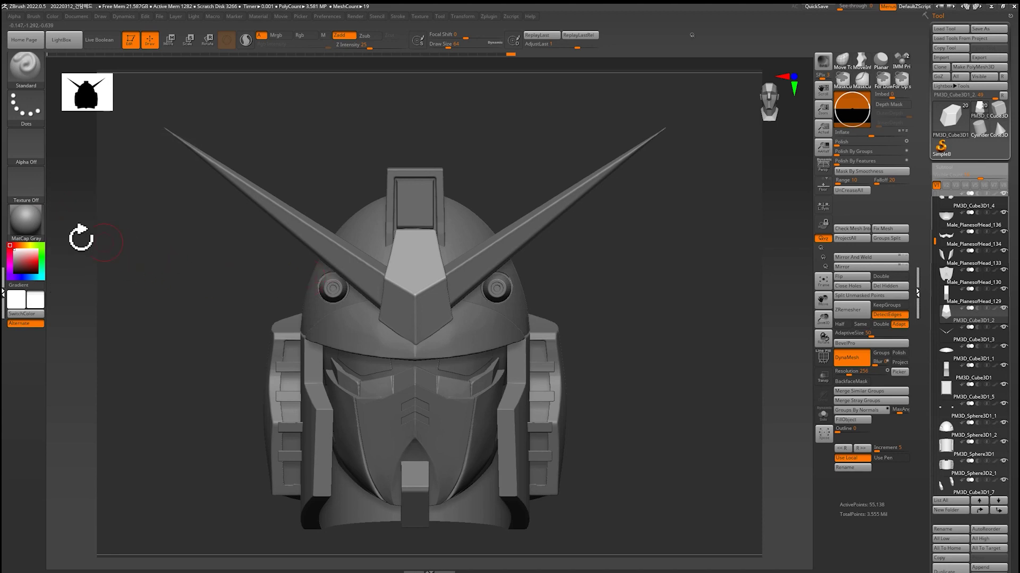
click(25, 222)
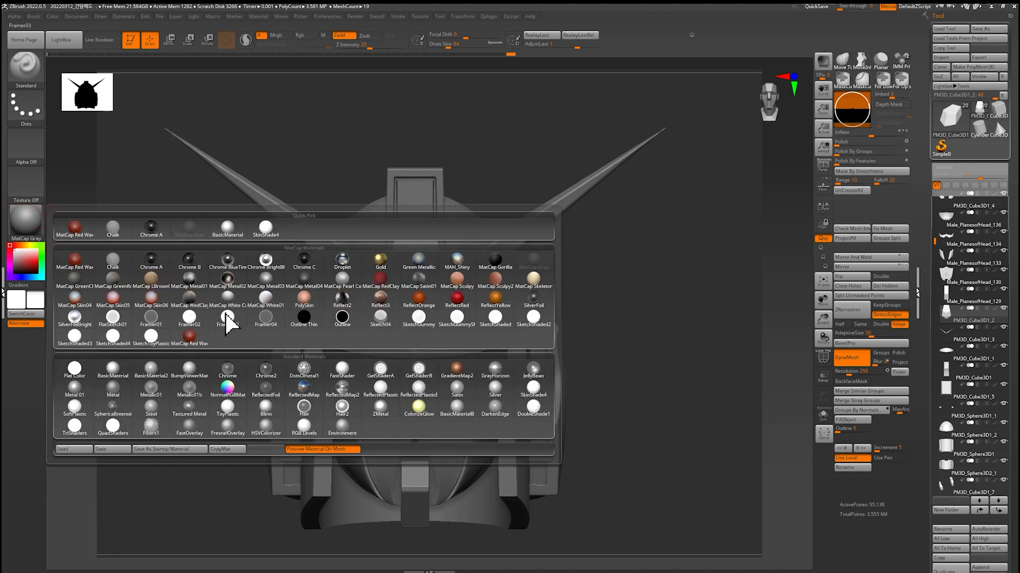
click(189, 336)
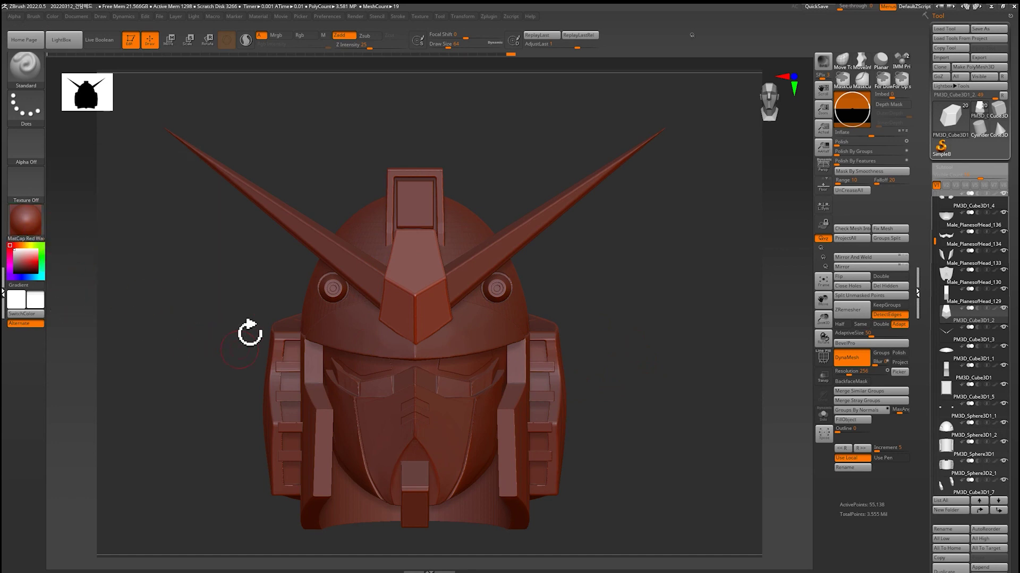
click(25, 222)
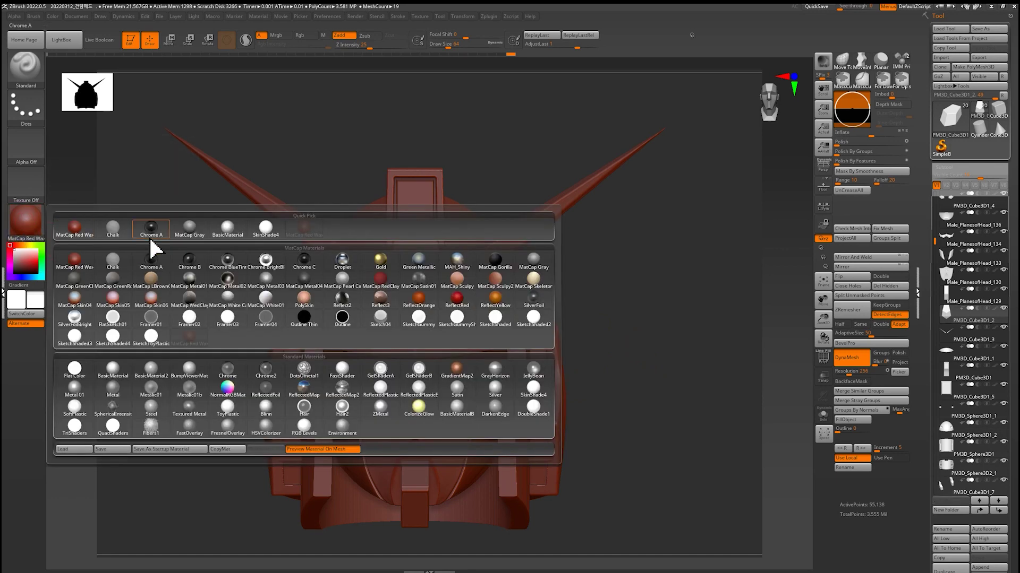
click(533, 264)
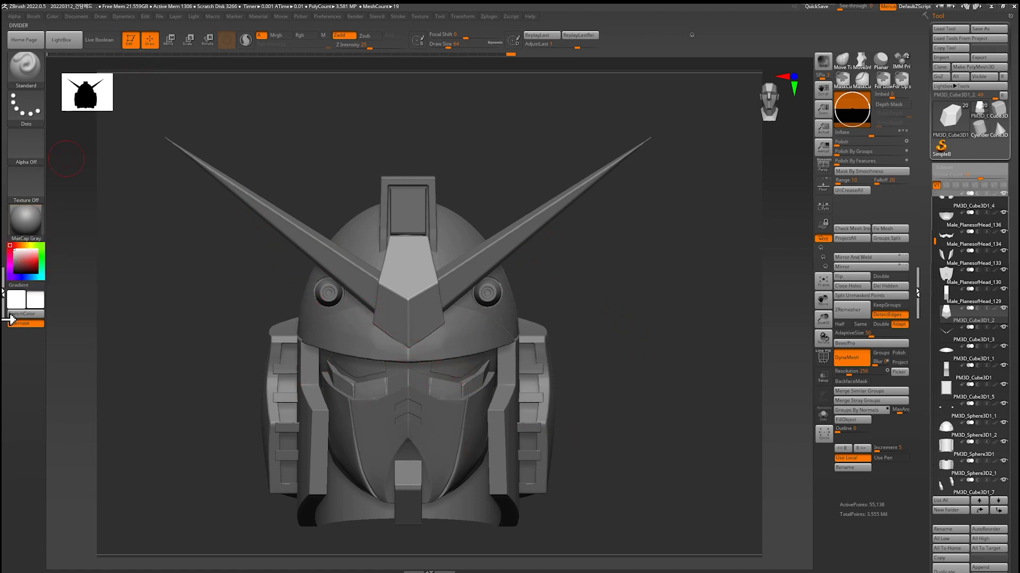
Dock the Light settings in the left tray and move the light to the upper left.
click(194, 17)
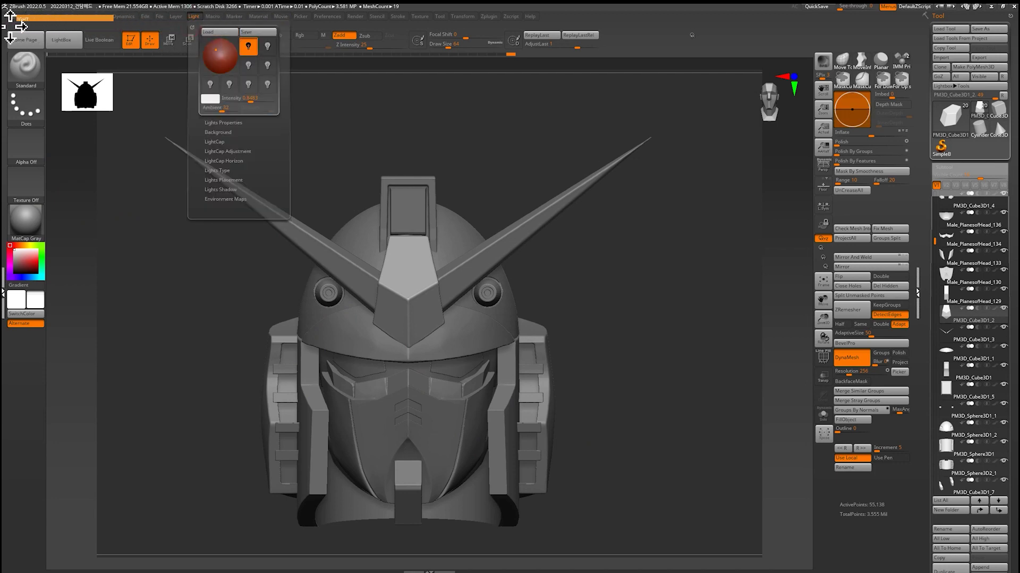
drag(192, 26, 11, 24)
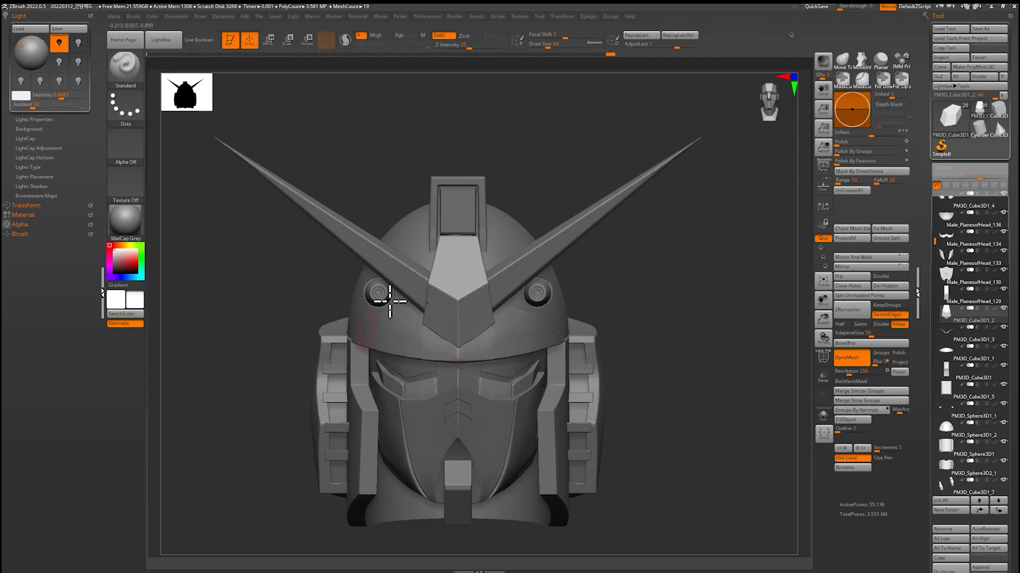
mouse_move(672, 328)
mouse_down()
mouse_move(724, 319)
mouse_move(685, 319)
mouse_up()
drag(25, 48, 17, 44)
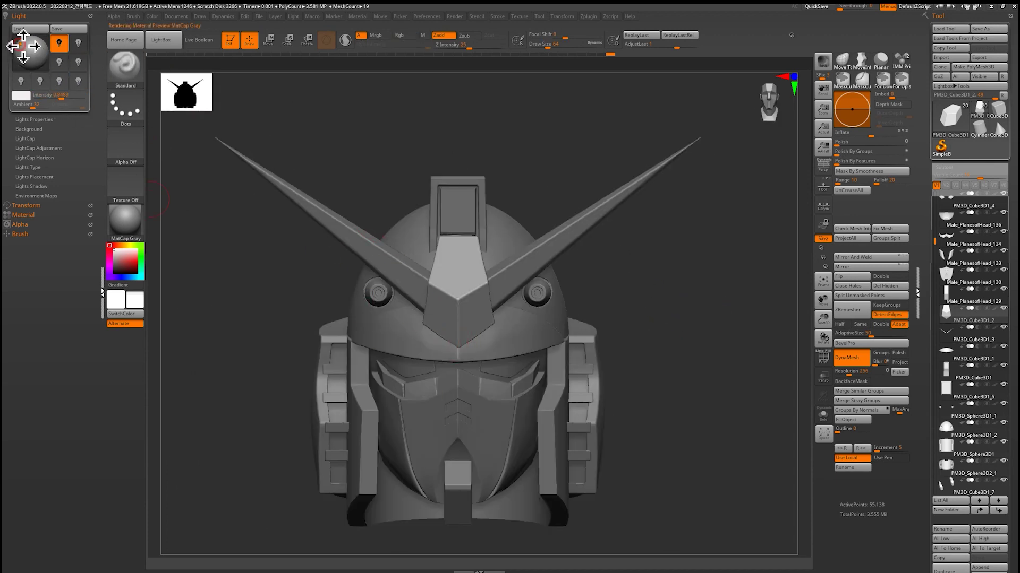
Apply BasicMaterial to the helmet and shift the light toward the front for brighter shading.
click(125, 222)
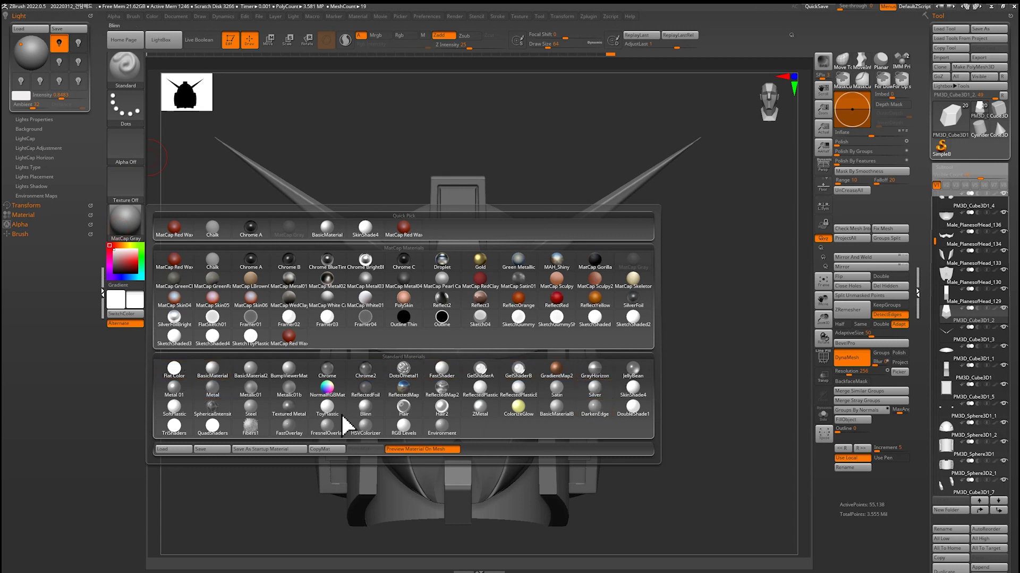
click(213, 376)
drag(29, 45, 24, 49)
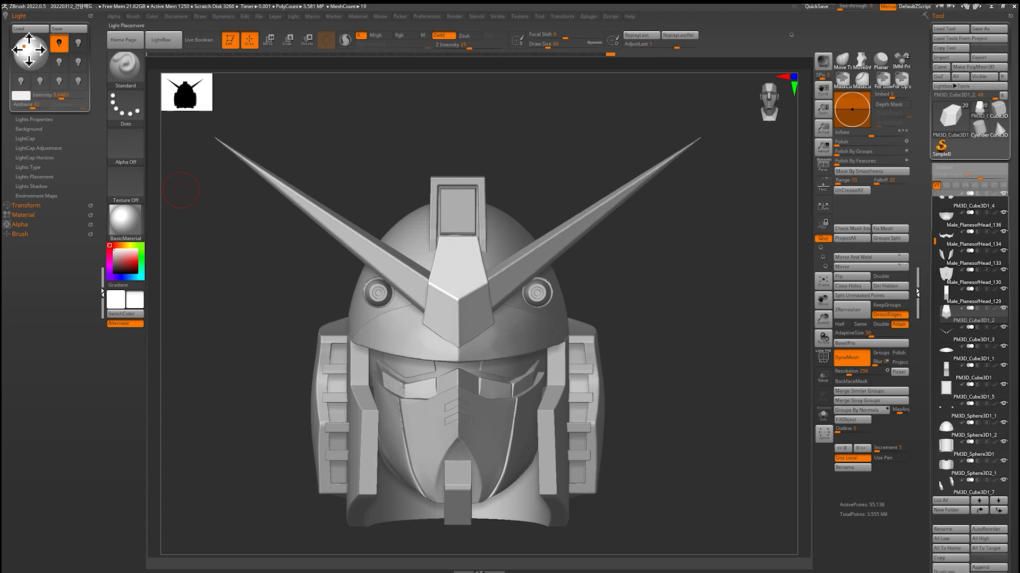
drag(38, 49, 34, 54)
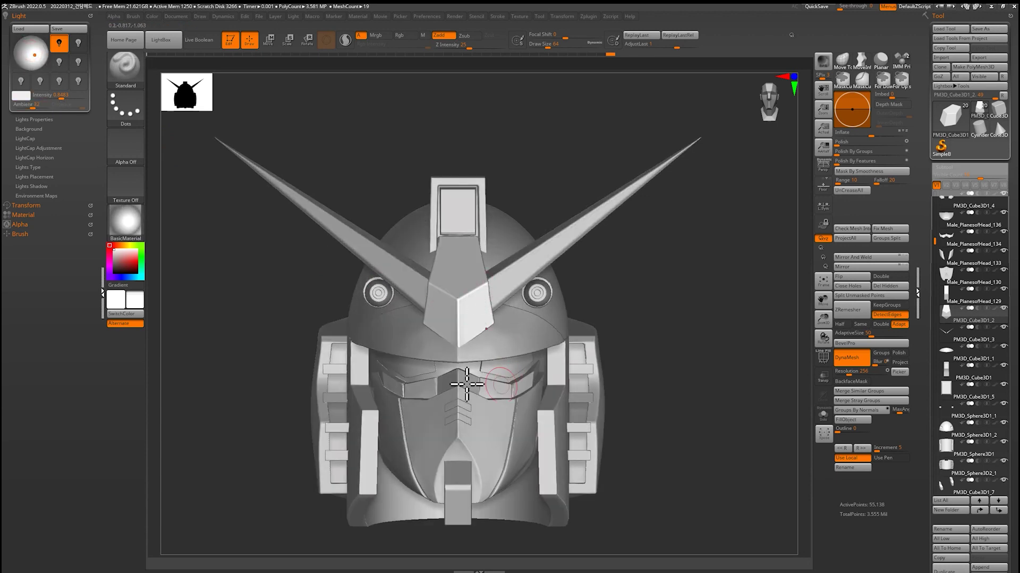
drag(33, 37, 23, 47)
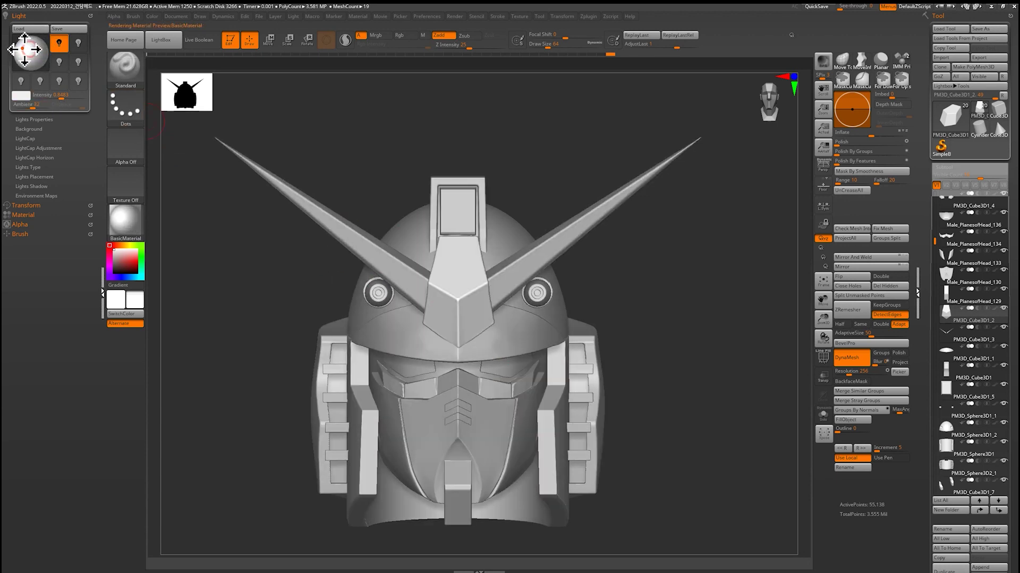
drag(23, 47, 23, 44)
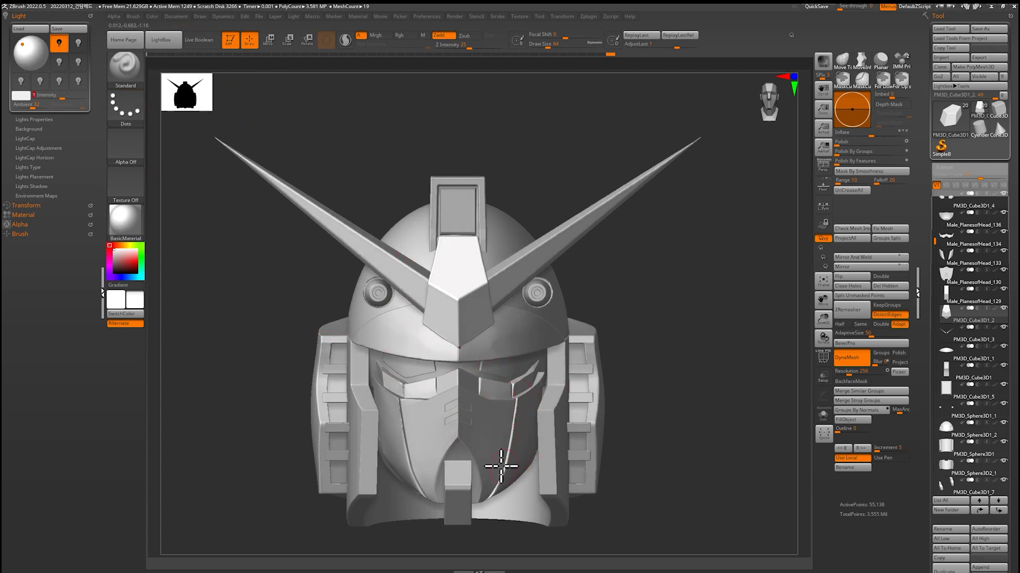
Turn on a second light, reposition it, and set its intensity to about 0.59.
click(61, 69)
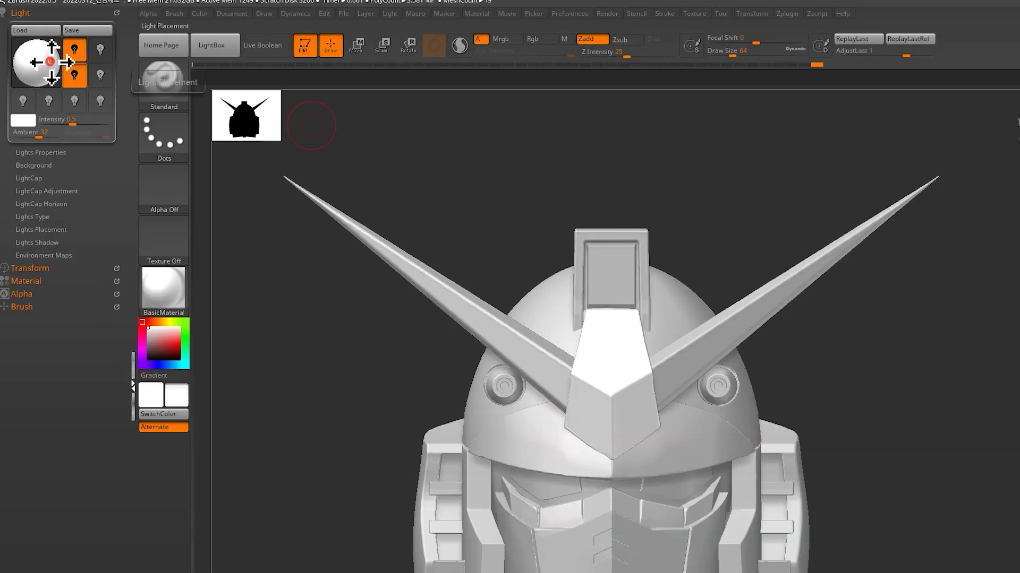
drag(50, 62, 53, 61)
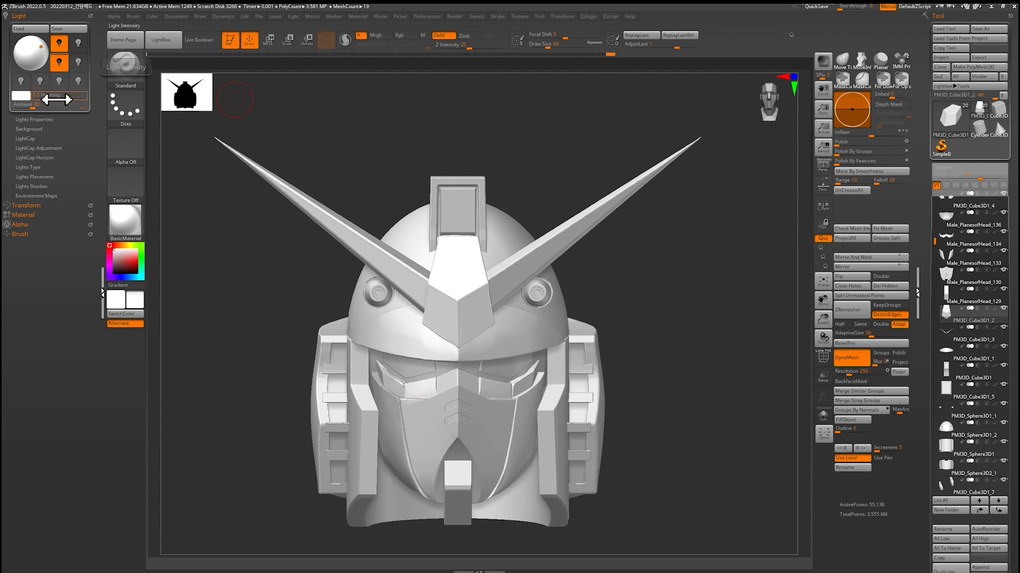
drag(56, 100, 56, 99)
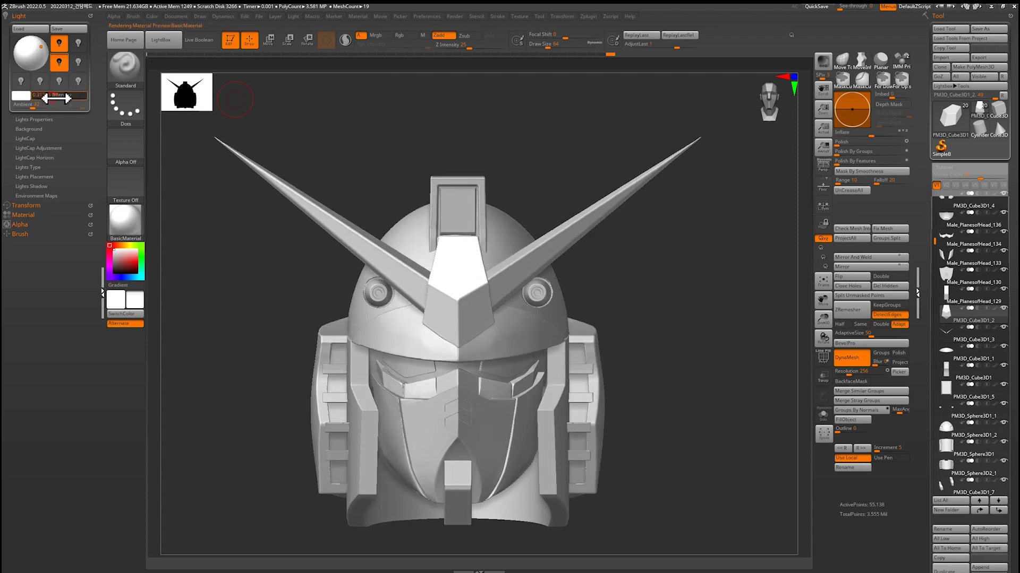
drag(57, 98, 69, 98)
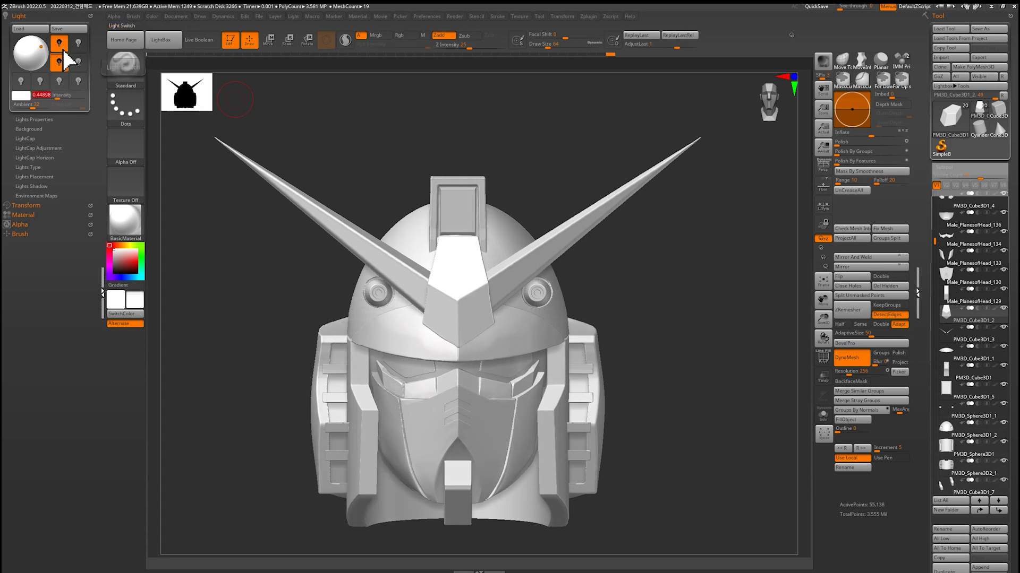
drag(39, 96, 58, 97)
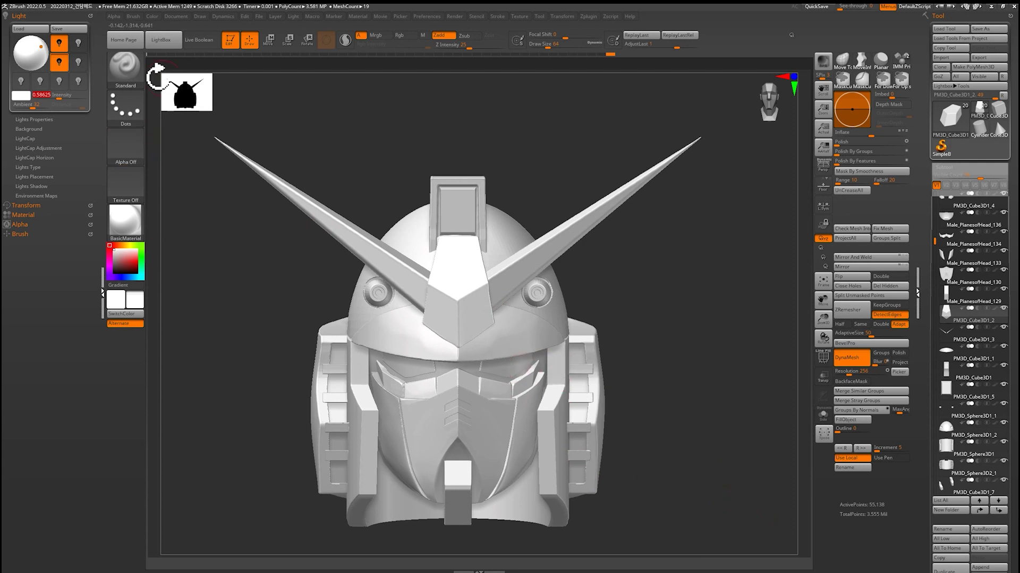
Try a magenta light tint, return it to white, and dock the Material settings beside the lights.
click(60, 61)
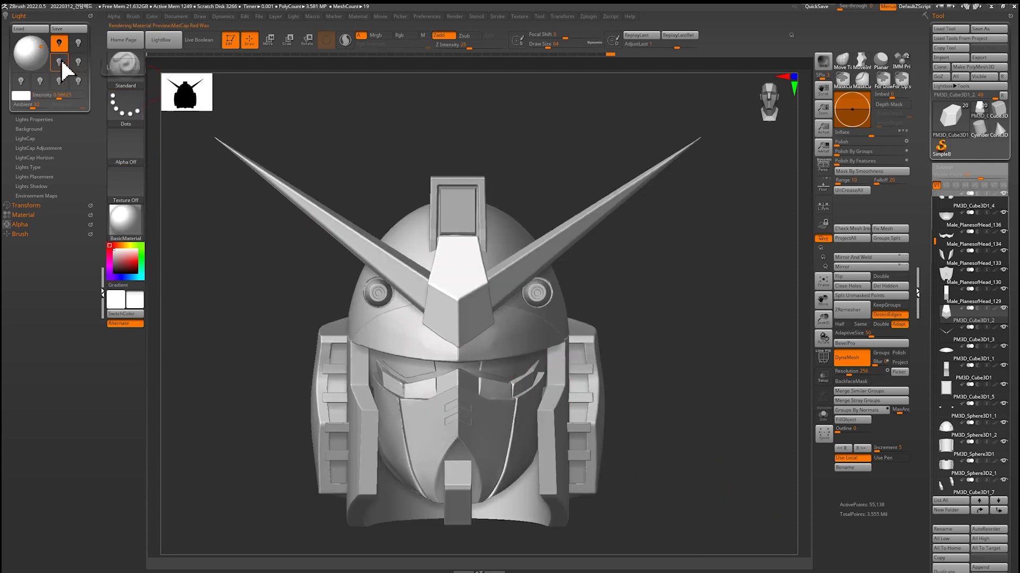
click(21, 96)
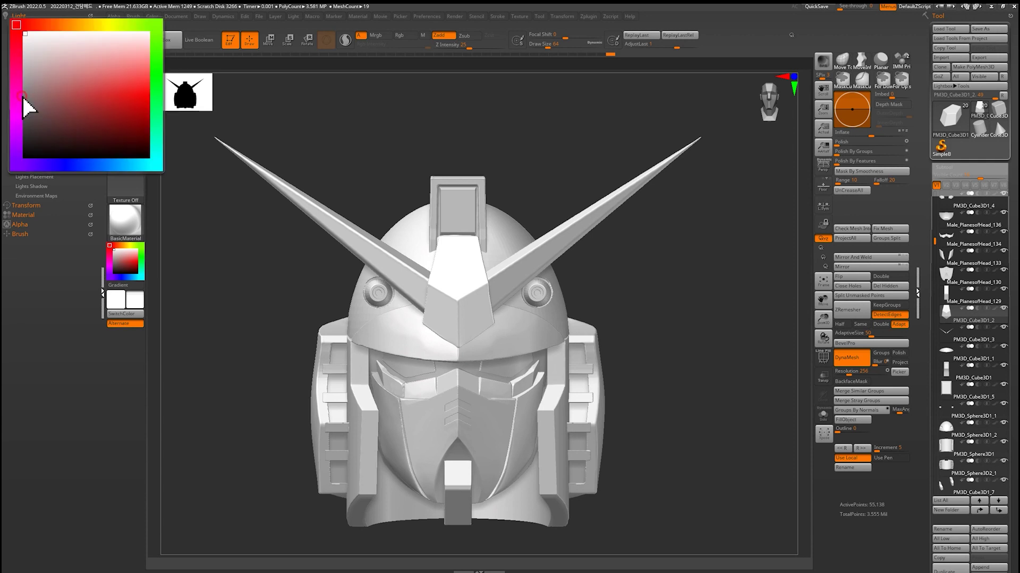
click(18, 113)
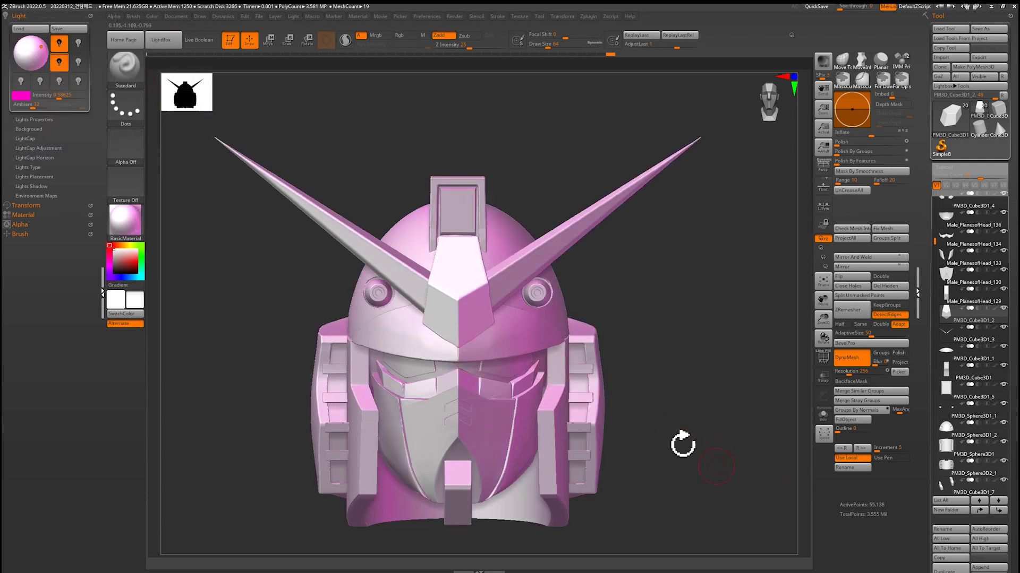
drag(21, 95, 24, 40)
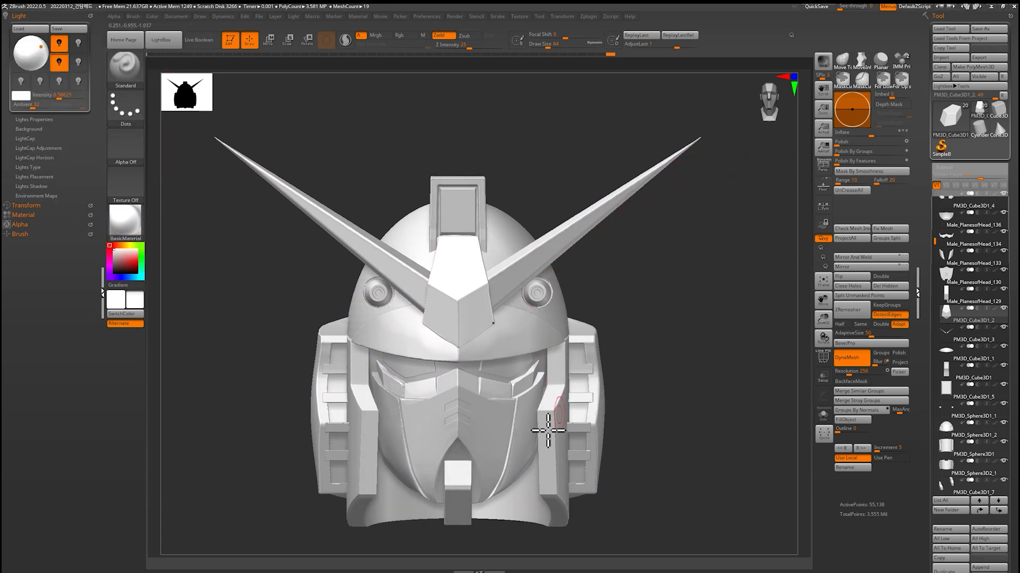
click(361, 16)
drag(352, 25, 20, 21)
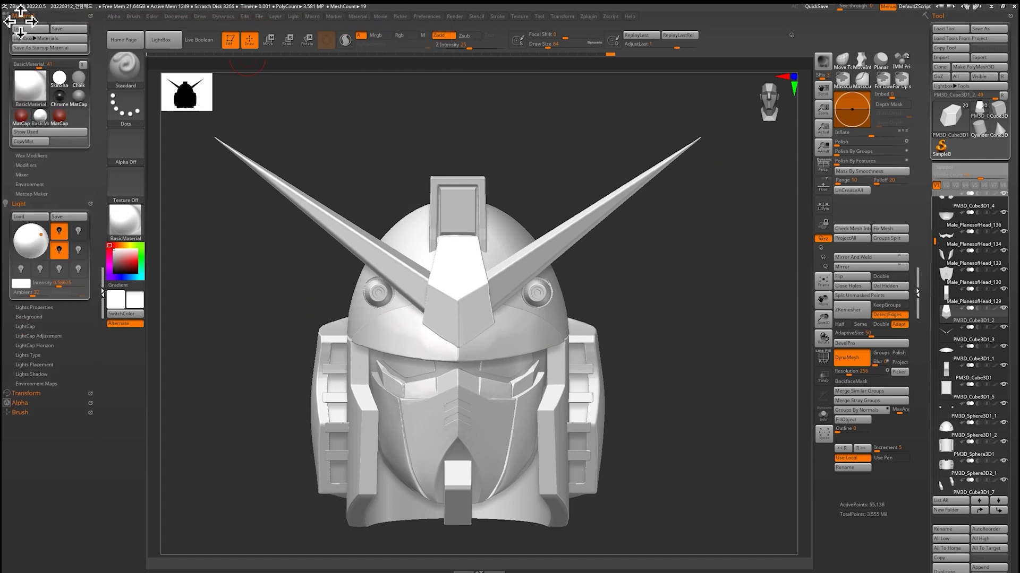
Set the material Mixer Outline to 1 and settle the outline depth at 4.5472.
click(21, 175)
click(24, 365)
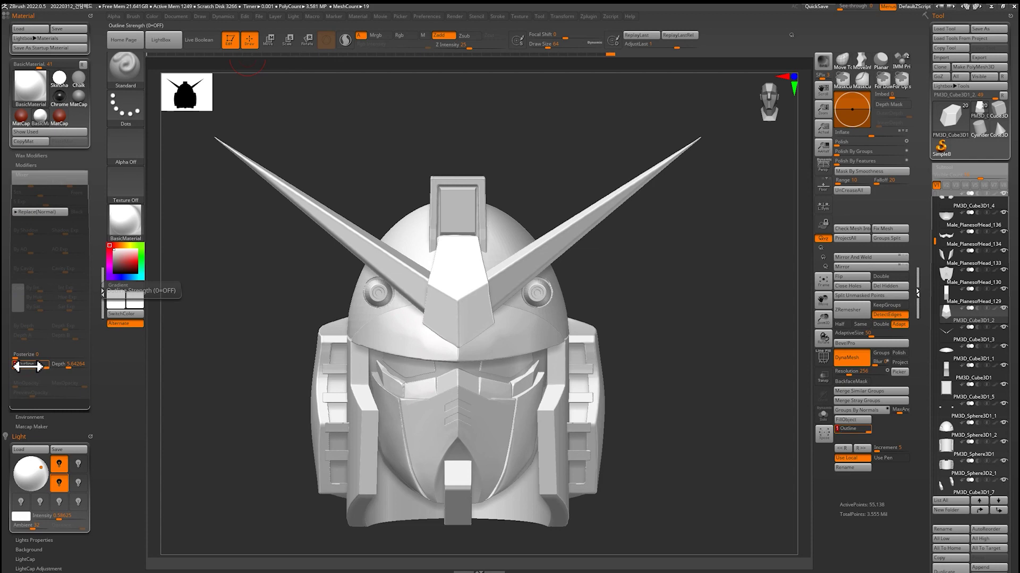
key(Return)
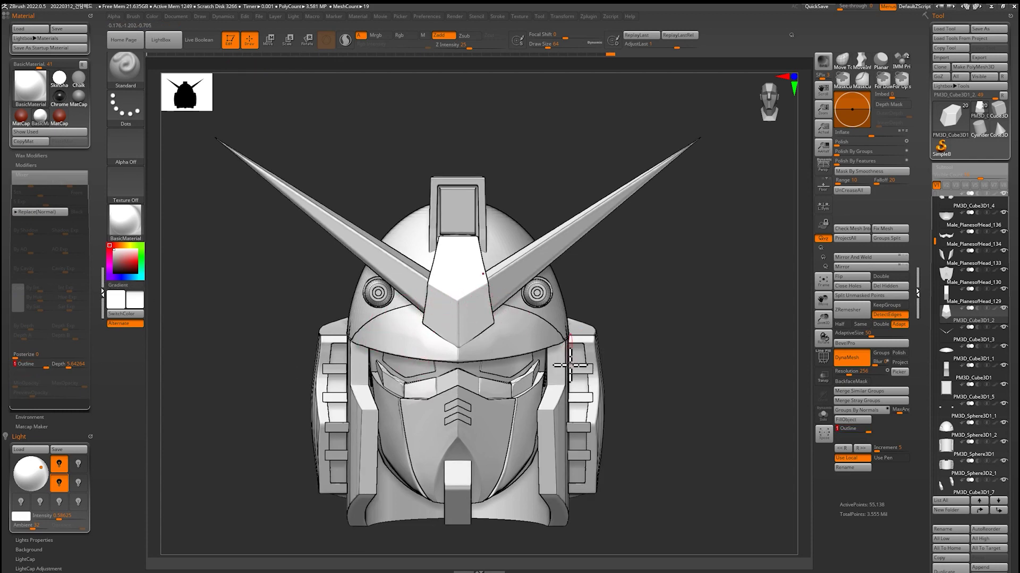
drag(660, 359, 713, 312)
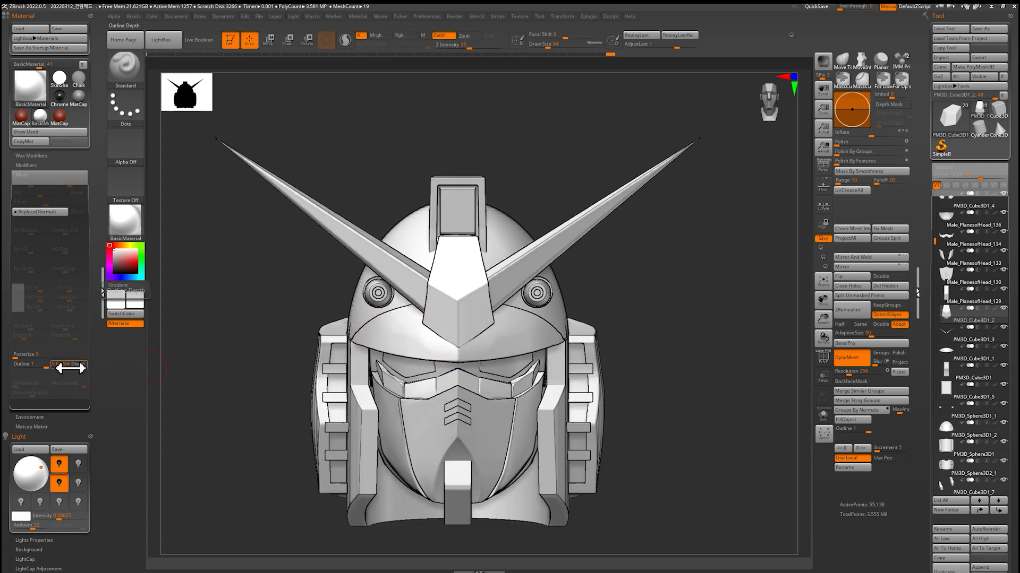
drag(68, 368, 66, 368)
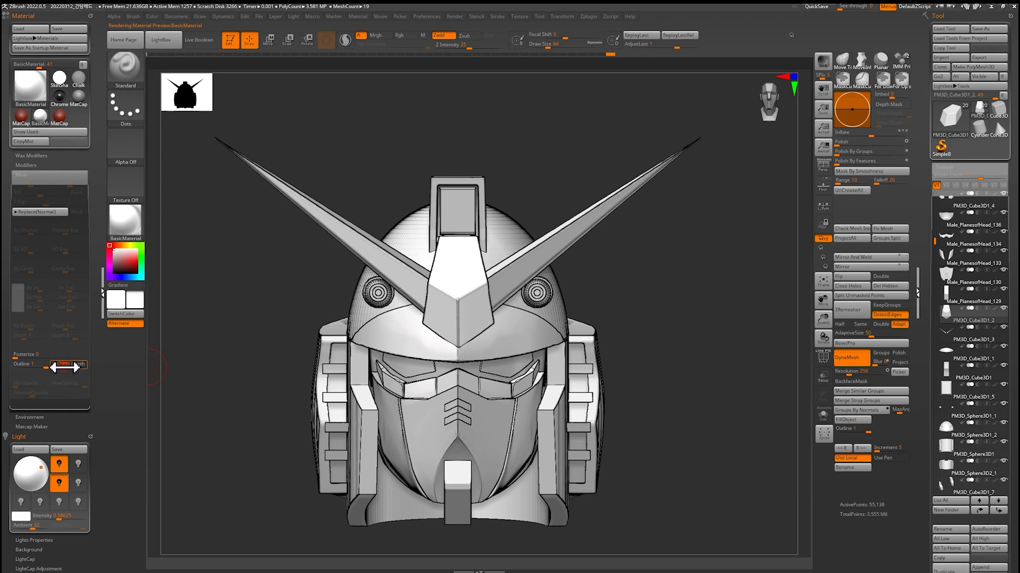
drag(75, 366, 68, 366)
mouse_move(743, 332)
mouse_down()
mouse_move(751, 326)
mouse_move(735, 296)
mouse_move(708, 329)
mouse_up()
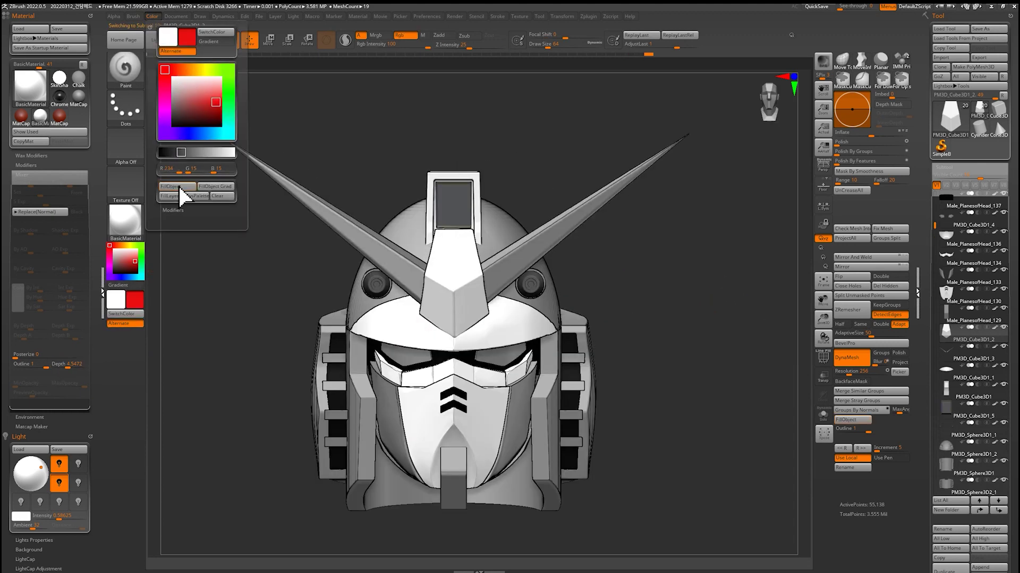
Fill the chin crest, visor and forehead rectangle with red.
click(177, 183)
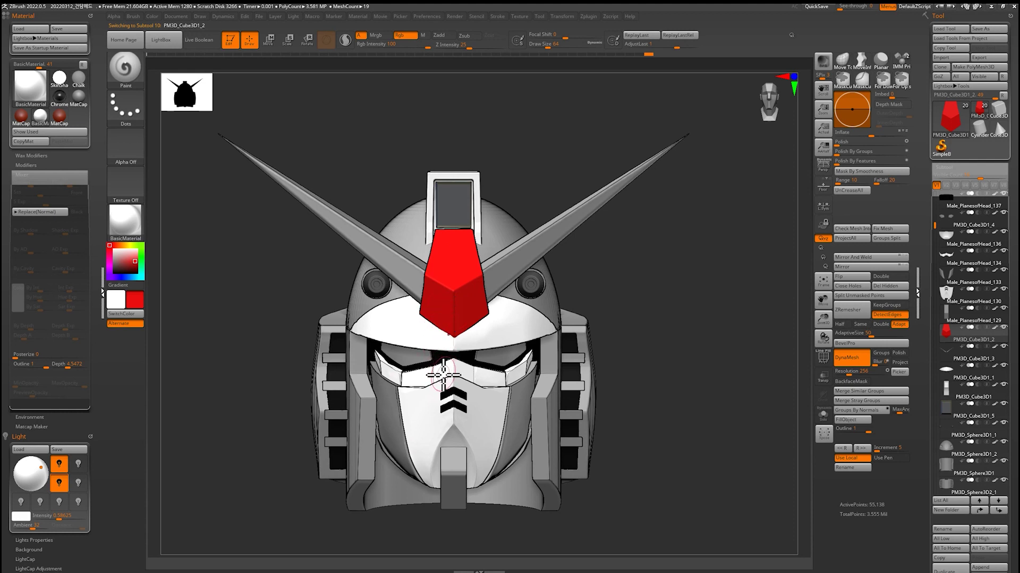
alt+click(422, 375)
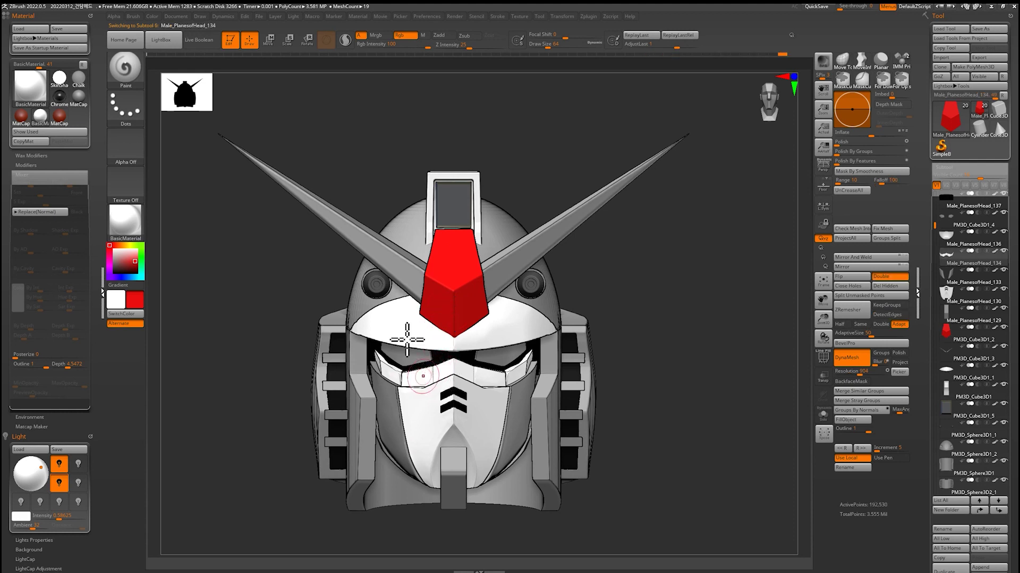
click(152, 16)
click(171, 186)
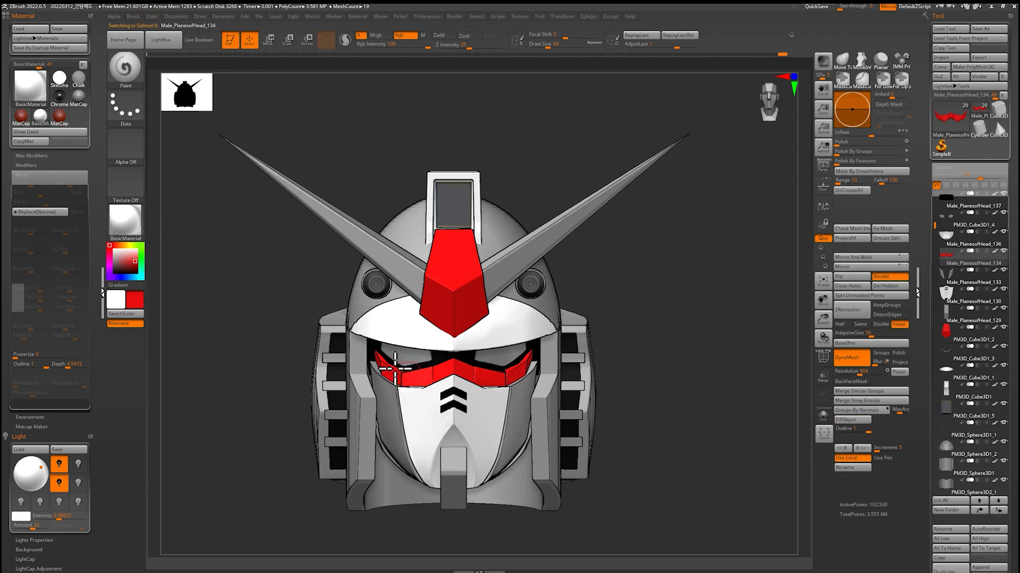
alt+click(454, 199)
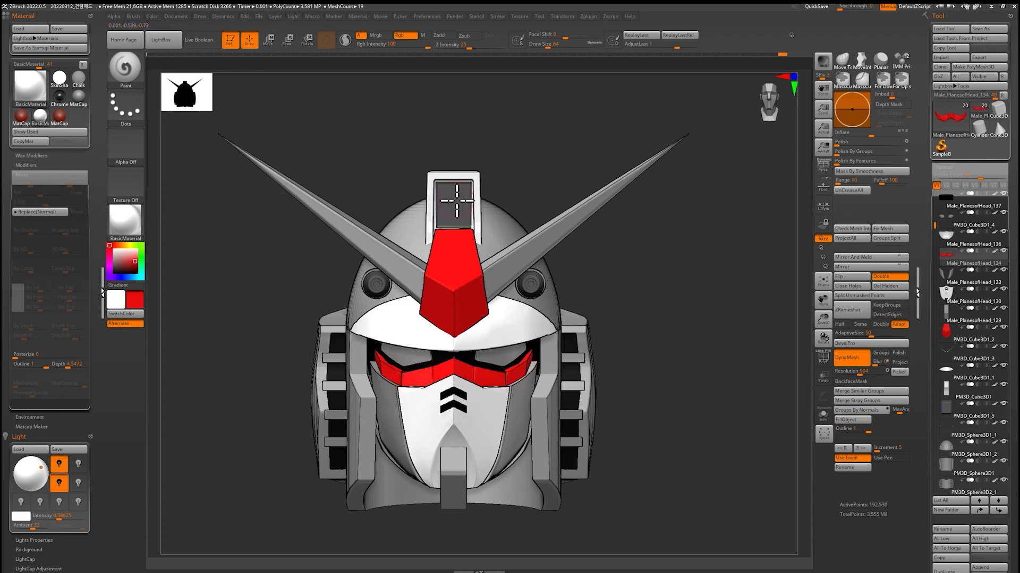
click(152, 16)
click(171, 186)
Fill the horns and eyes yellow and the helmet parts white.
click(126, 257)
alt+click(298, 192)
click(152, 16)
click(171, 186)
click(152, 15)
click(171, 186)
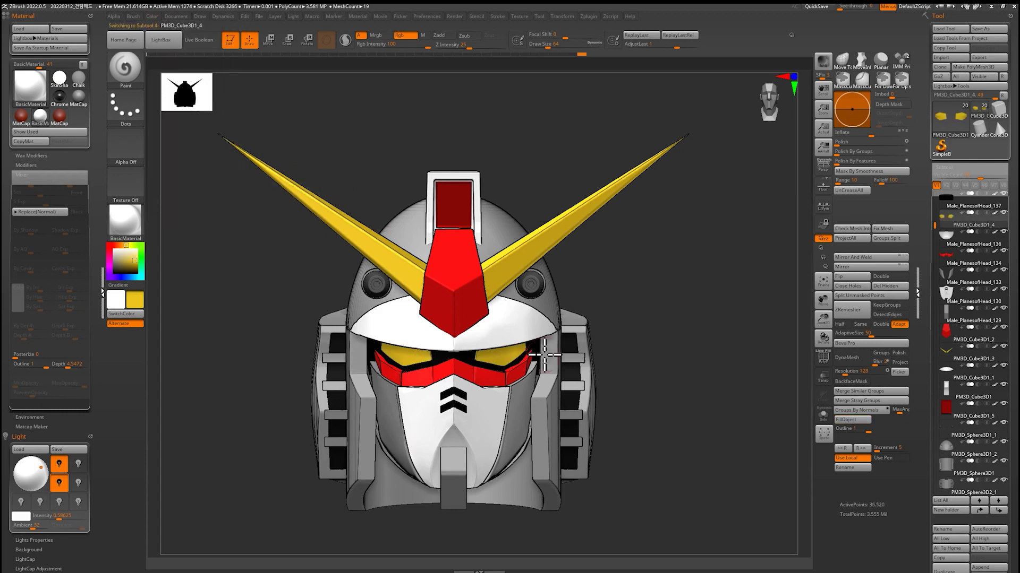
alt+click(405, 221)
click(152, 16)
click(173, 78)
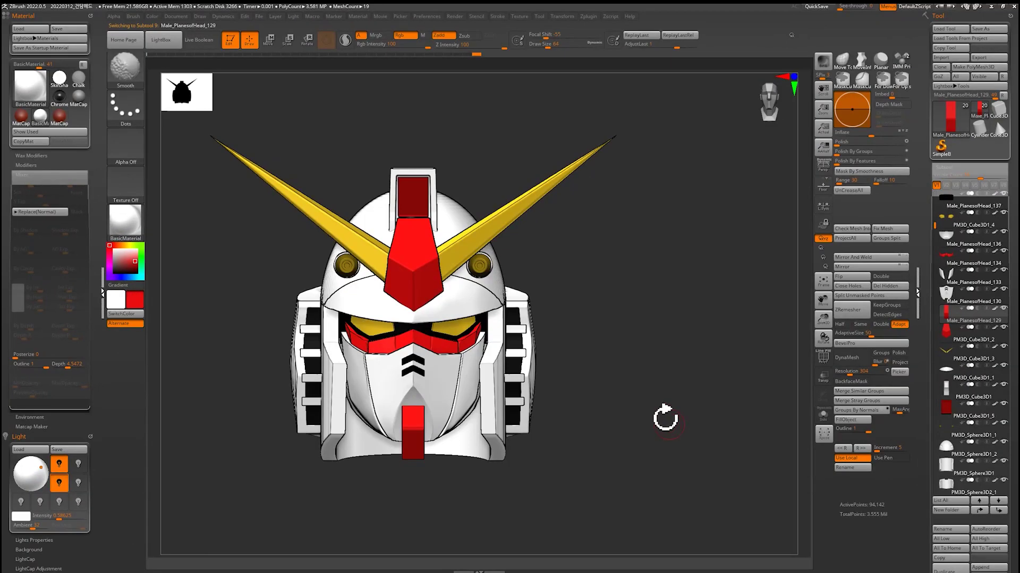
key(shift)
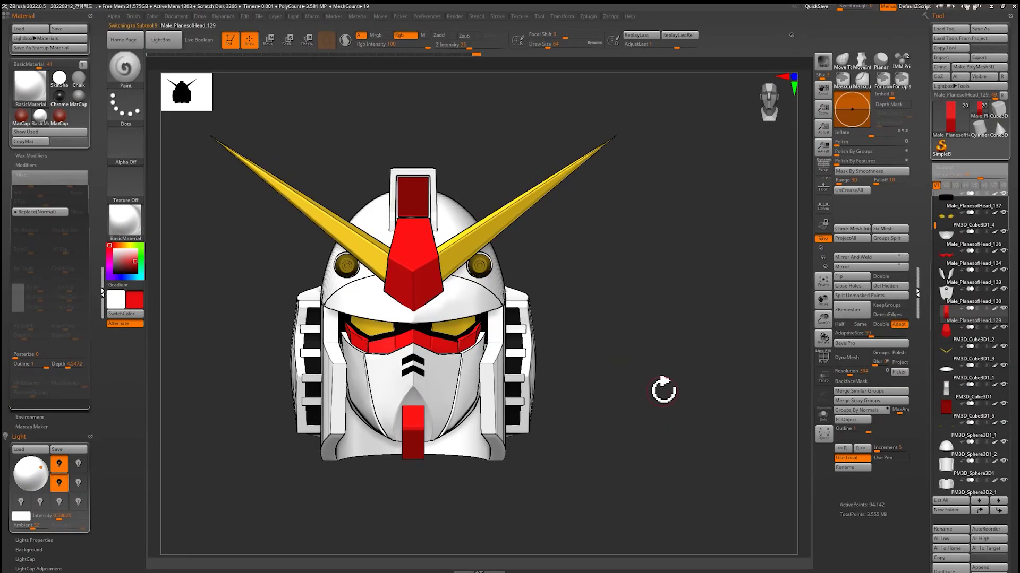
Turn the head to a straight front view and open the Diffuse Curve under Material Modifiers.
mouse_move(668, 340)
mouse_down()
mouse_move(665, 353)
mouse_move(466, 302)
mouse_up()
shift+drag(674, 346, 524, 290)
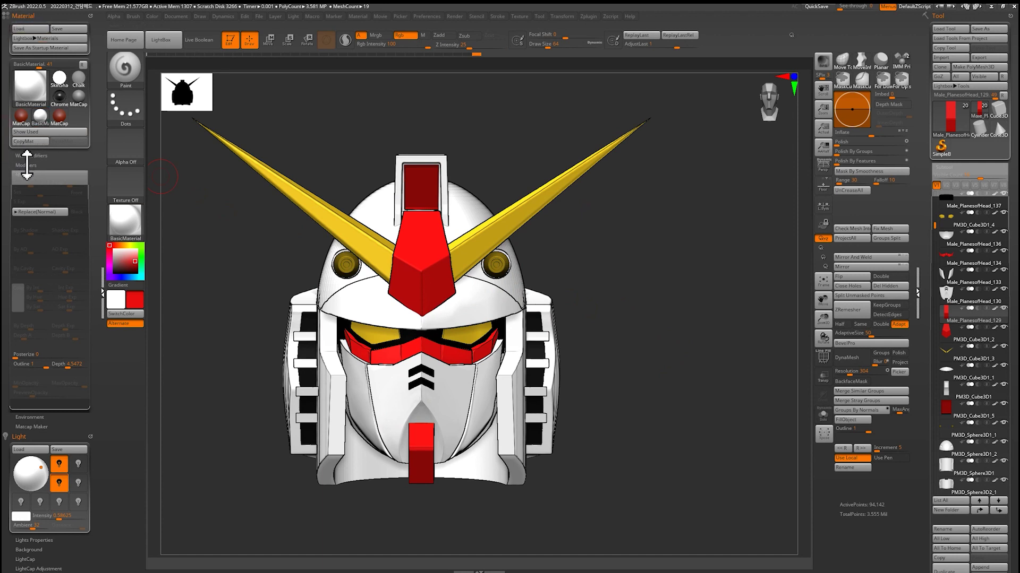
drag(26, 165, 30, 146)
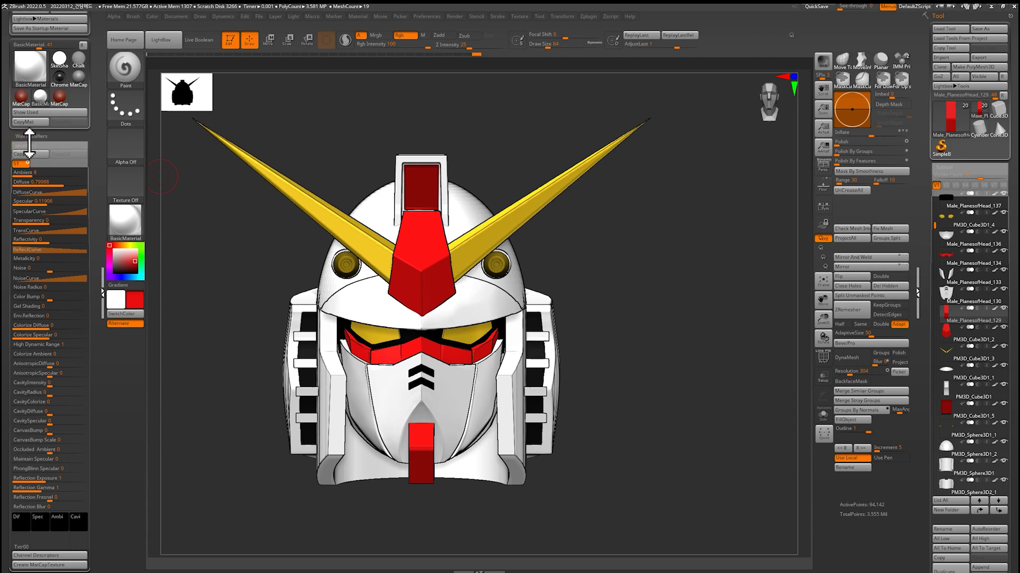
click(28, 144)
click(25, 146)
click(42, 192)
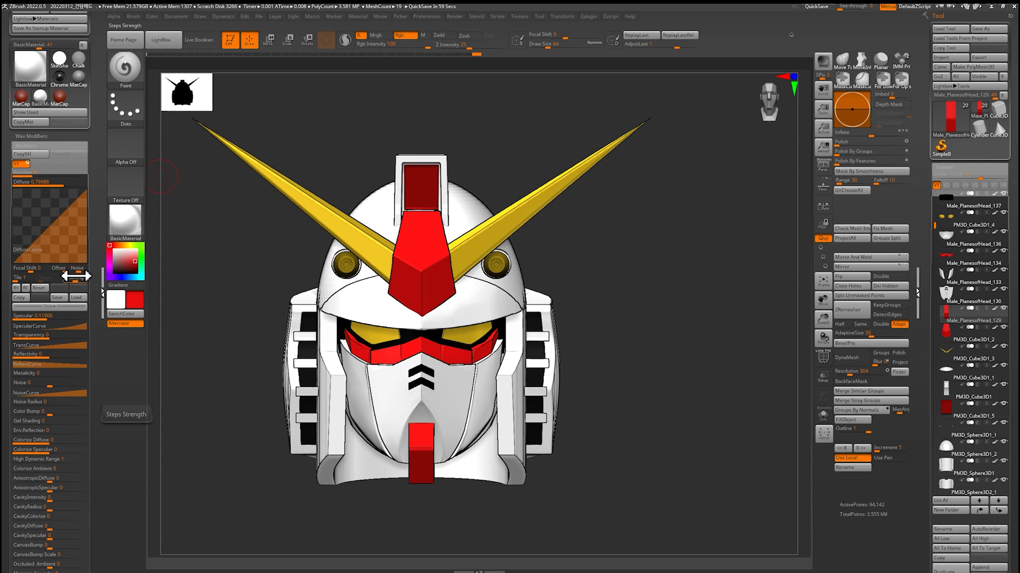
Turn the Diffuse curve into a hard 2-step toon profile with focal point 34.
drag(75, 275, 88, 275)
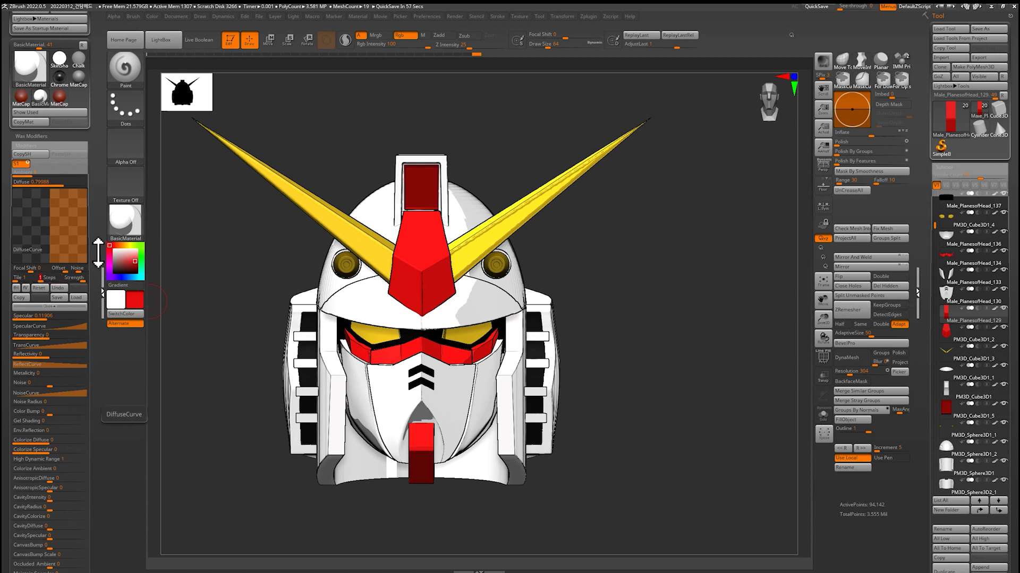
text(2)
key(Return)
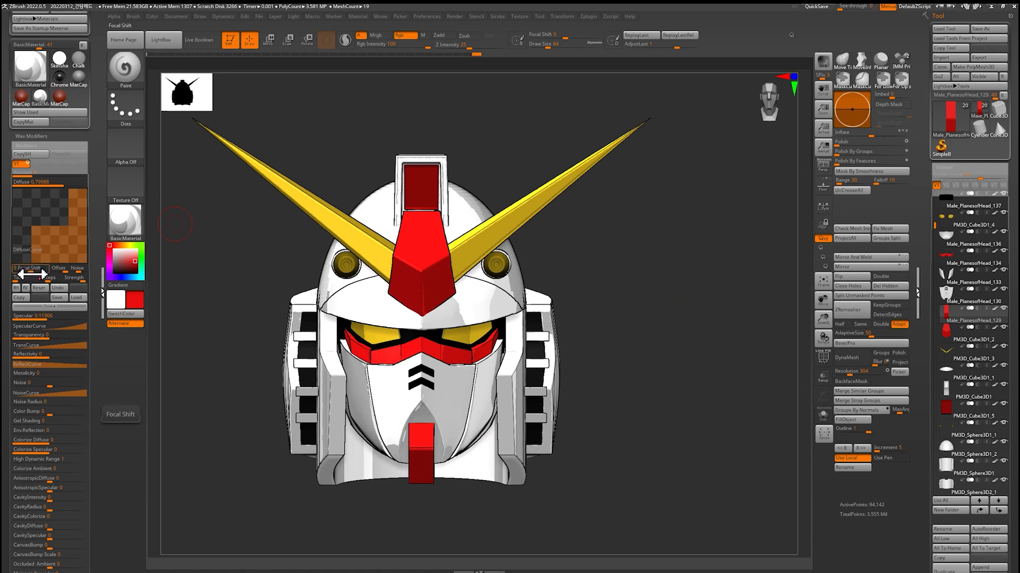
drag(32, 272, 39, 272)
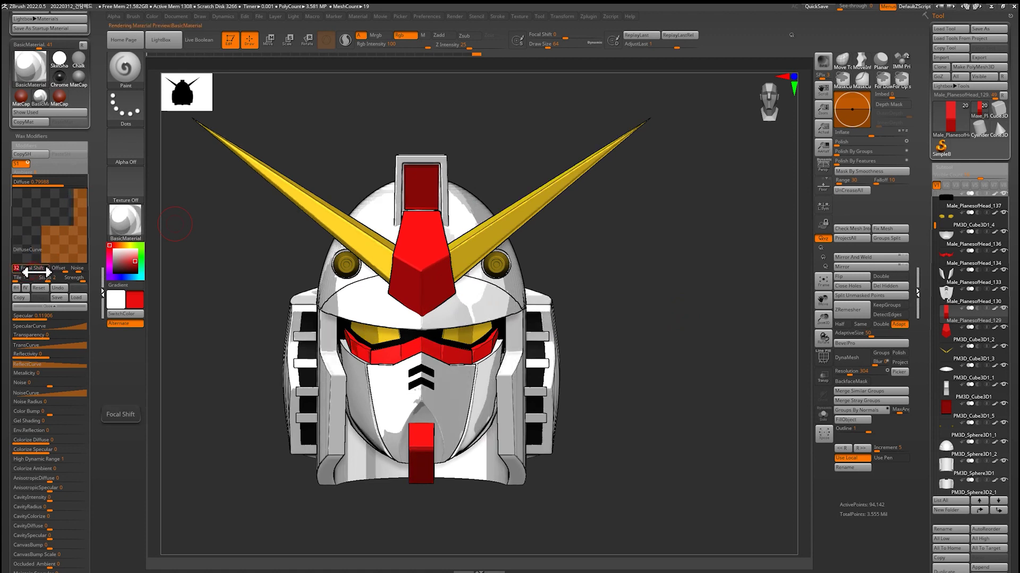
Increase the diffuse steps to 5 and check the banded shading from side and front.
mouse_move(645, 286)
mouse_down()
mouse_move(644, 296)
mouse_move(692, 305)
mouse_move(641, 303)
mouse_up()
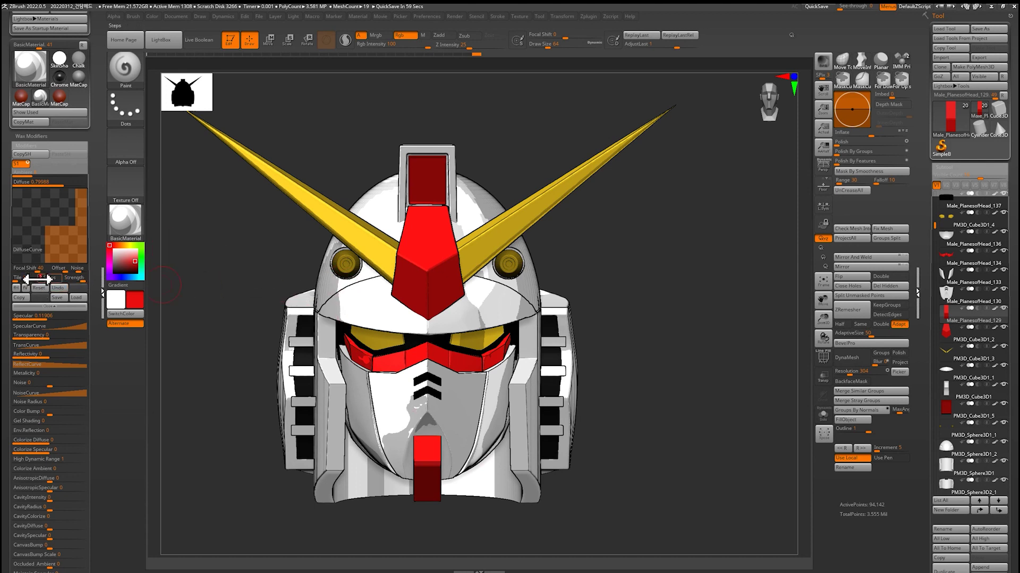
drag(45, 278, 48, 278)
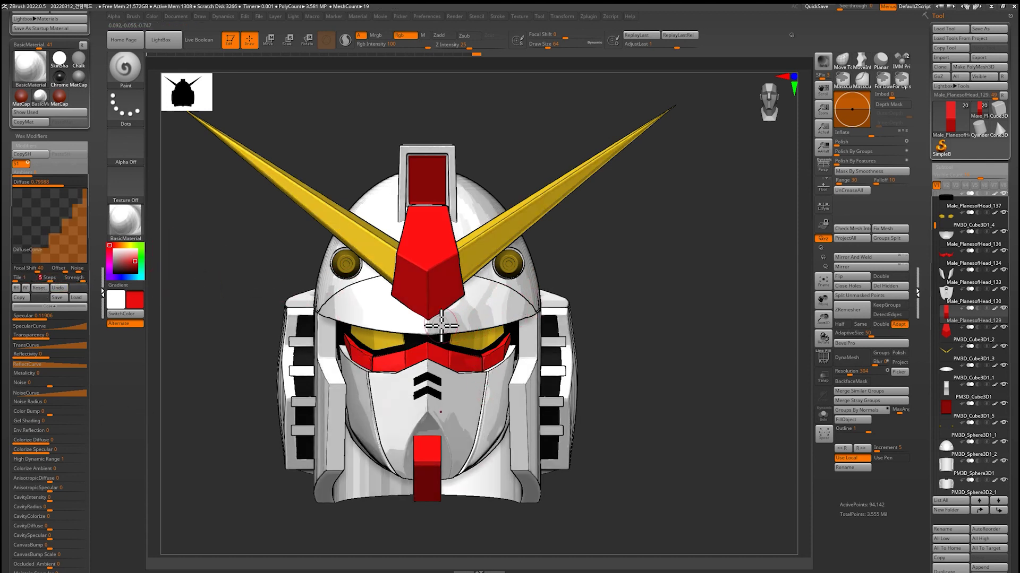
drag(669, 323, 678, 315)
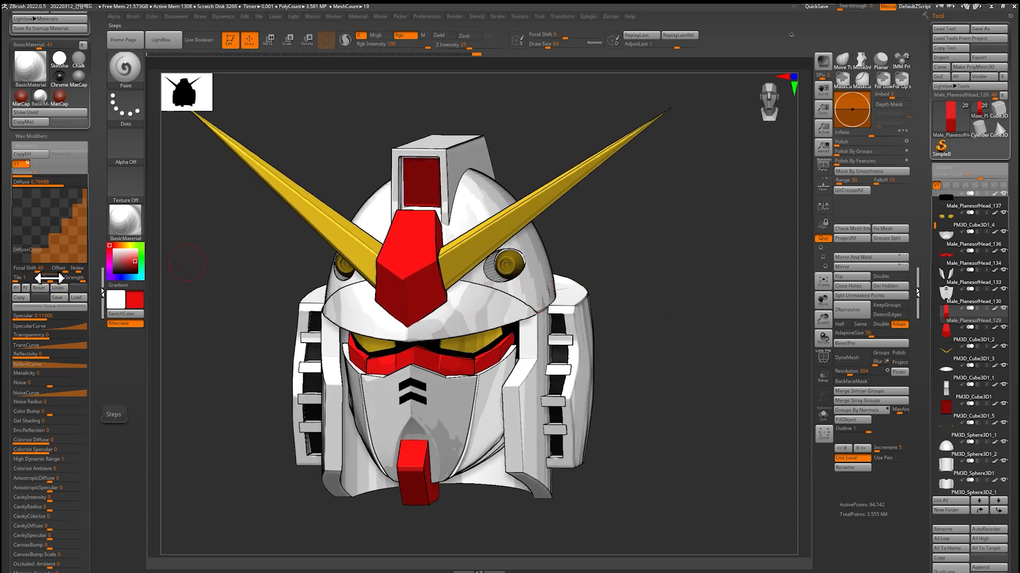
mouse_move(653, 296)
shift+mouse_down()
mouse_move(676, 311)
mouse_move(668, 304)
shift+mouse_up()
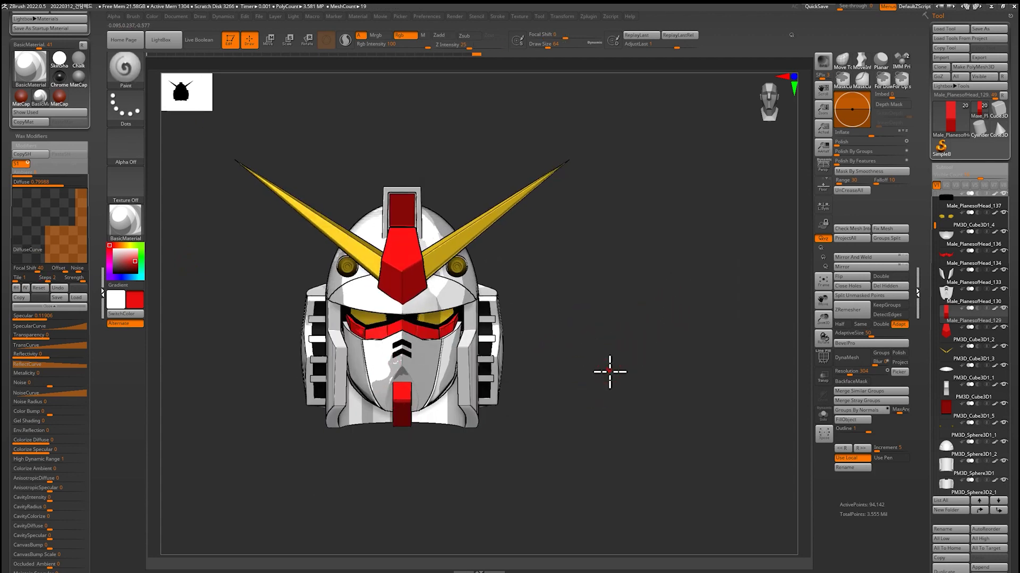
alt+drag(608, 369, 524, 289)
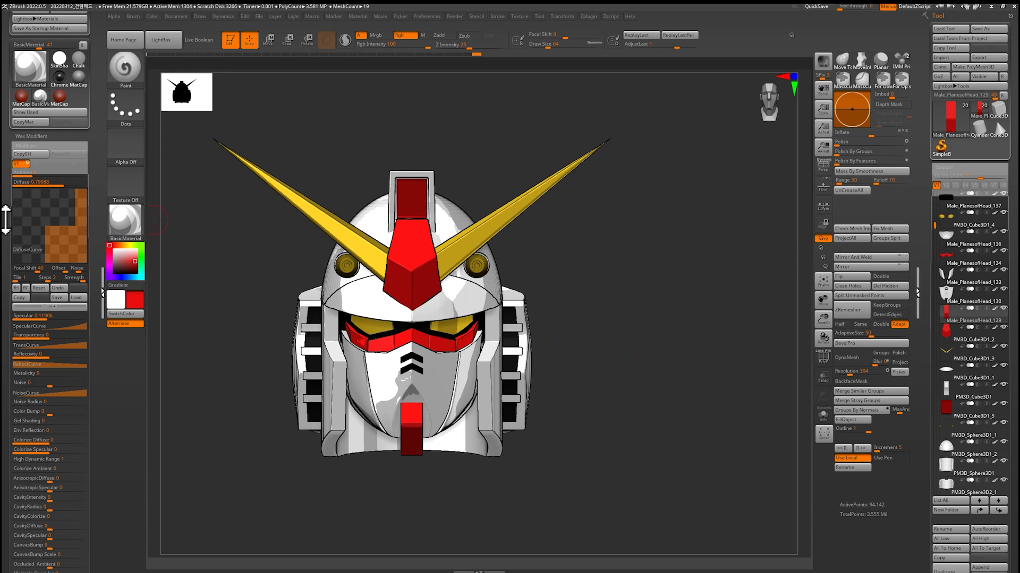
drag(6, 218, 23, 205)
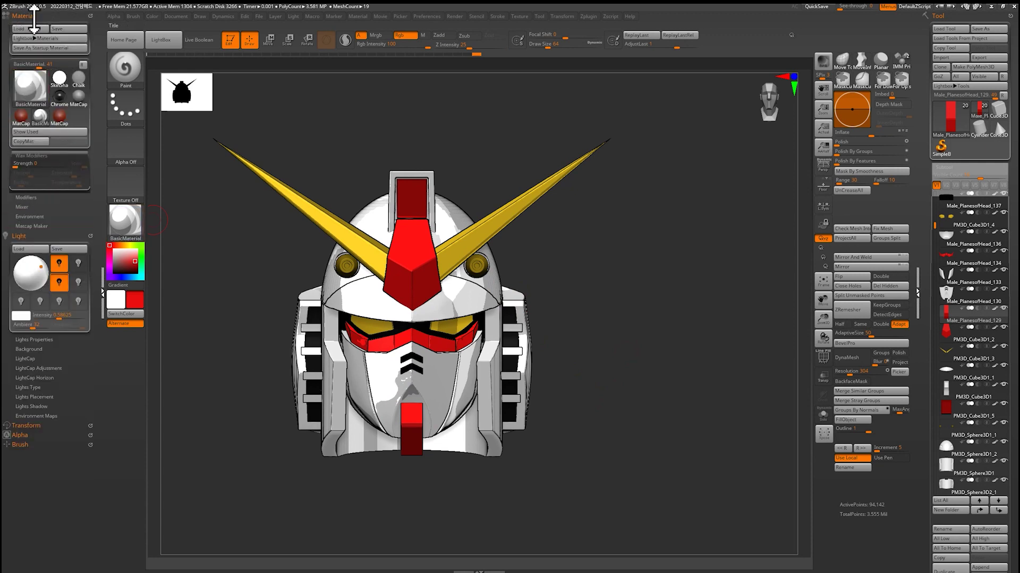
Set the material Mixer Posterize to 3 levels.
click(21, 208)
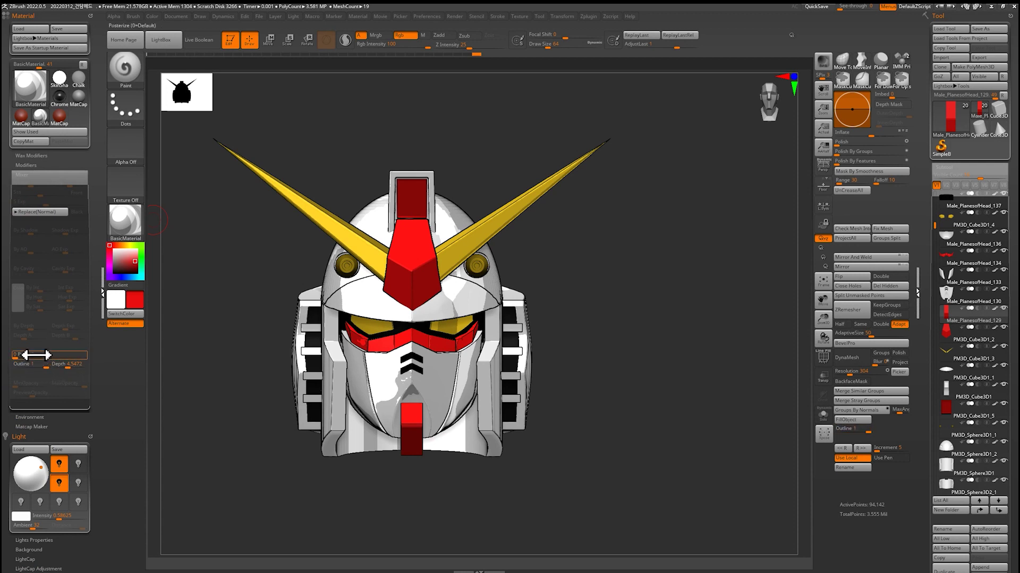
drag(19, 359, 34, 352)
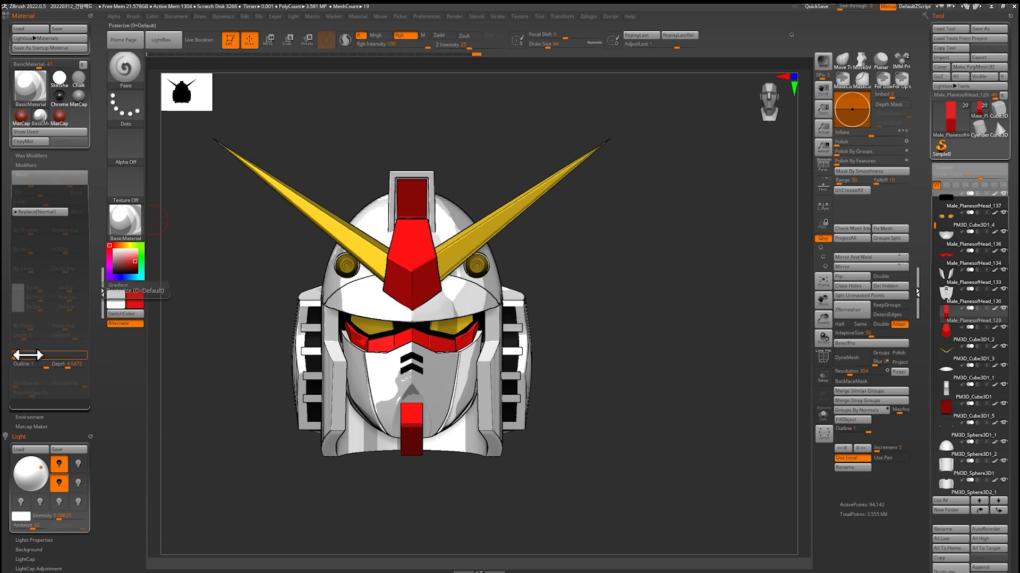
drag(23, 357, 27, 356)
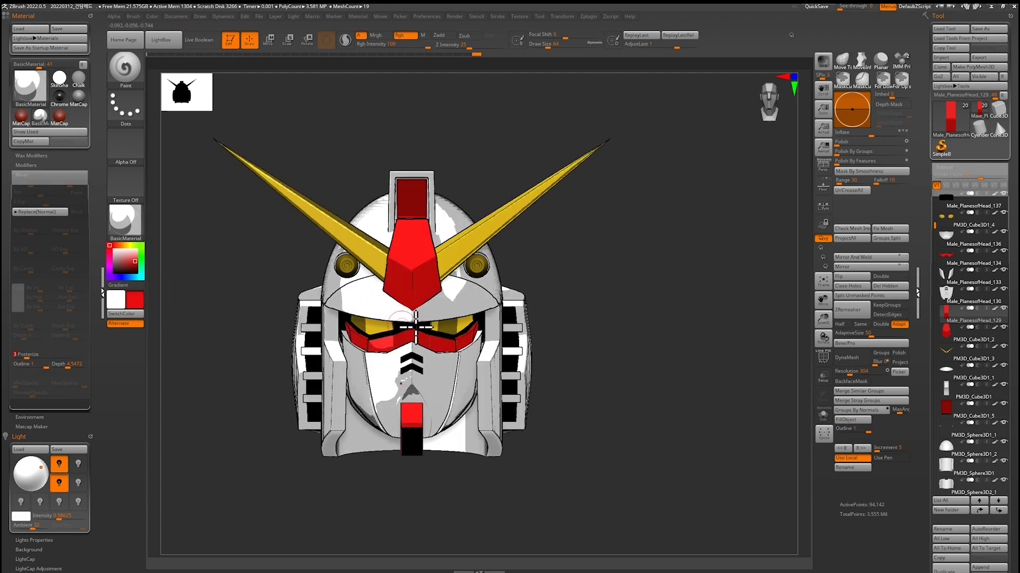
drag(663, 291, 655, 296)
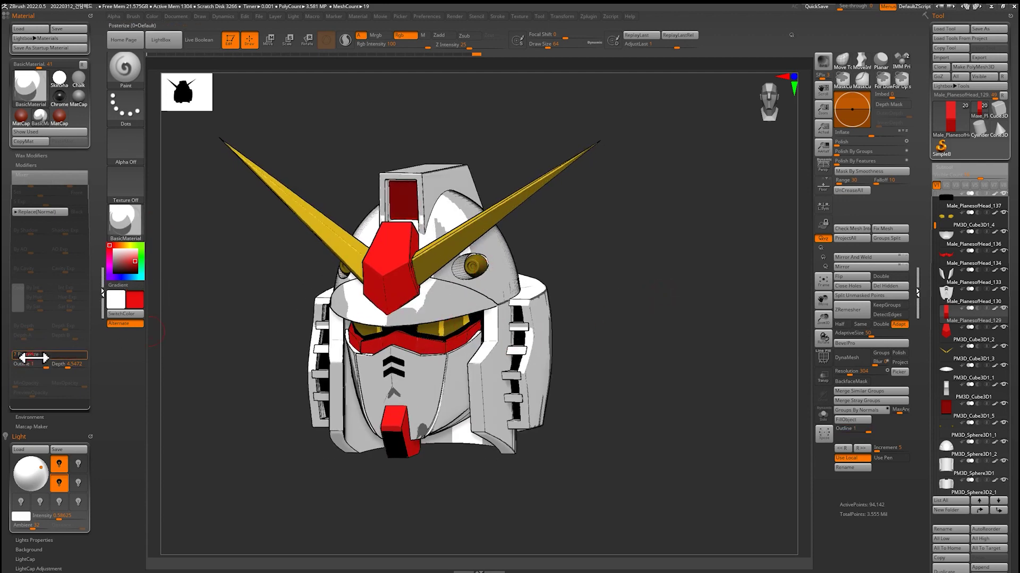
mouse_move(33, 358)
mouse_down()
mouse_move(42, 359)
mouse_move(30, 357)
mouse_up()
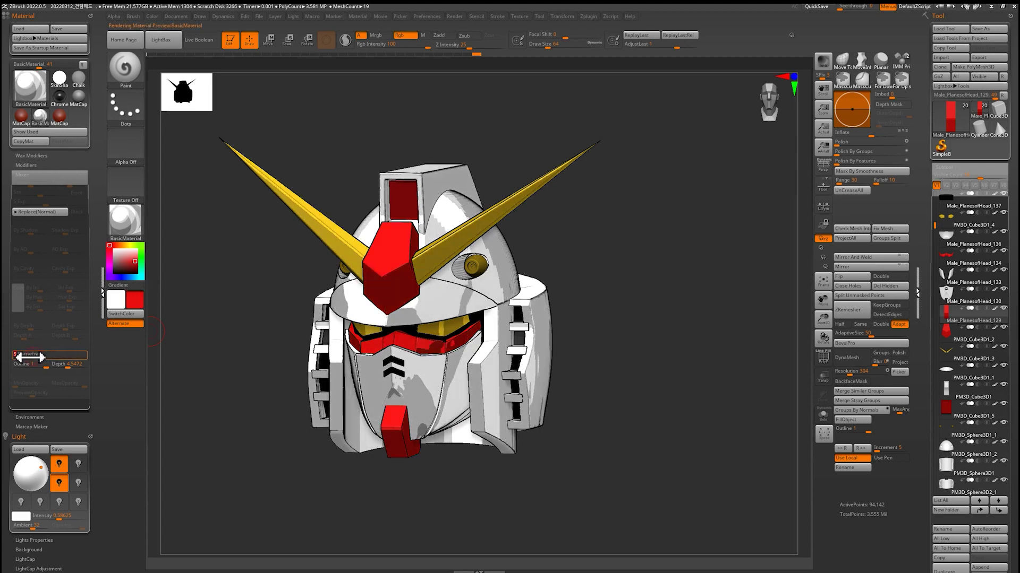
drag(637, 330, 692, 312)
Adjust the outline depth to 1.0652 while viewing the helmet from below and three-quarter.
key(f)
scroll(687, 362, down, 2)
drag(682, 419, 671, 417)
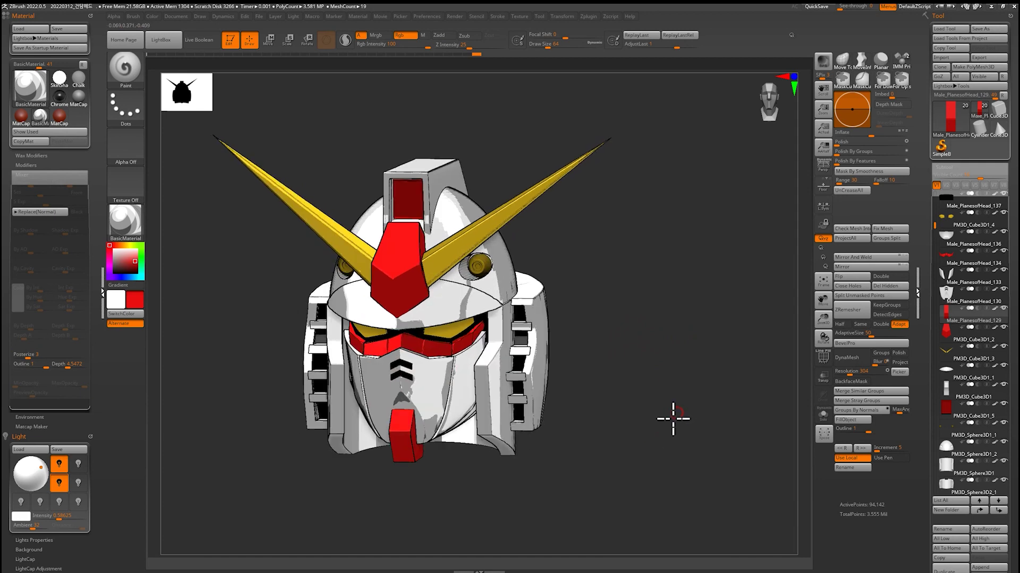
drag(66, 366, 64, 368)
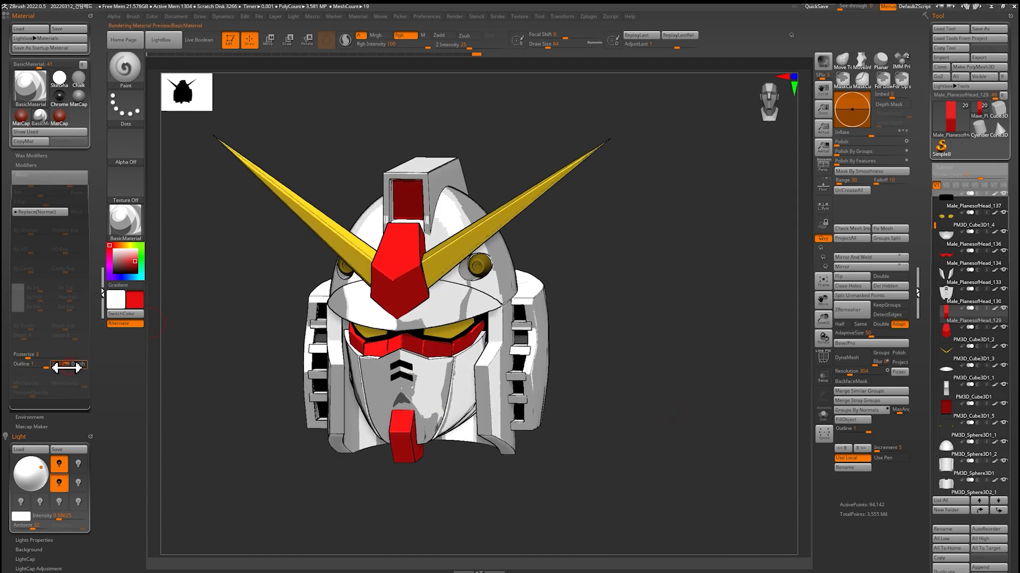
mouse_move(685, 361)
mouse_down()
mouse_move(694, 342)
mouse_move(637, 355)
mouse_move(626, 330)
mouse_move(623, 389)
mouse_move(650, 359)
mouse_up()
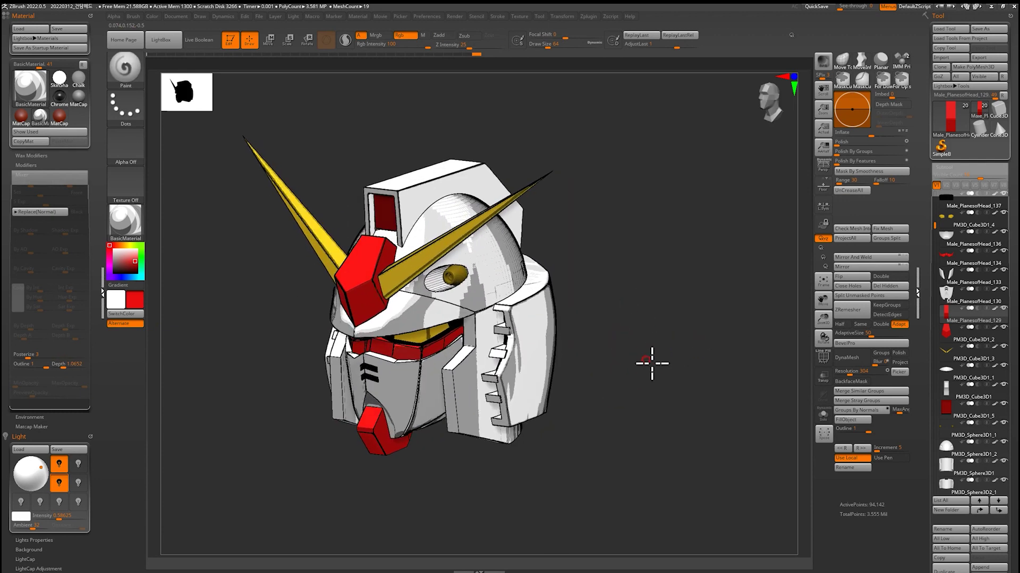
Make a BPR preview render of the helmet and inspect it from several angles.
shift+drag(650, 165, 687, 167)
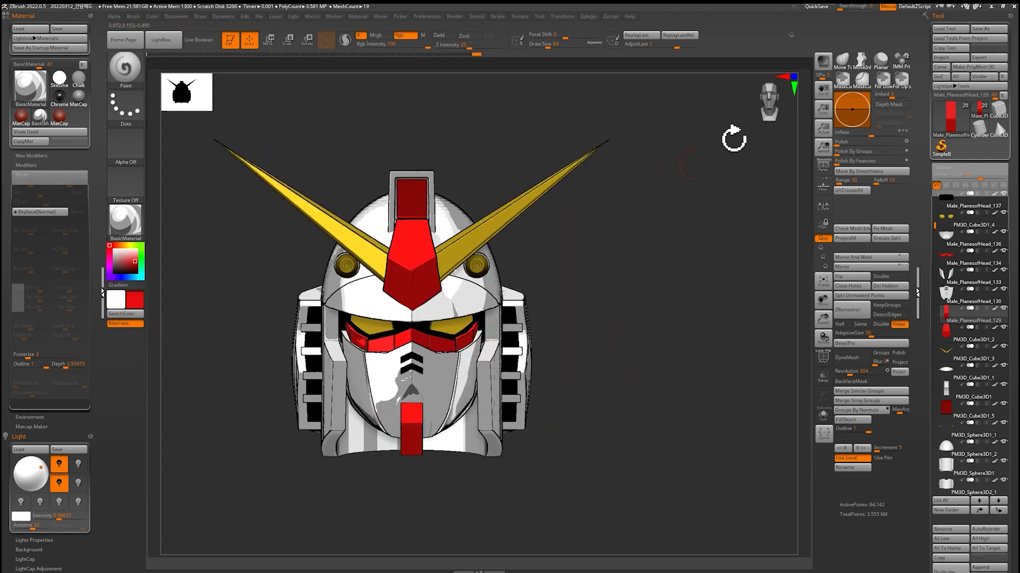
click(824, 60)
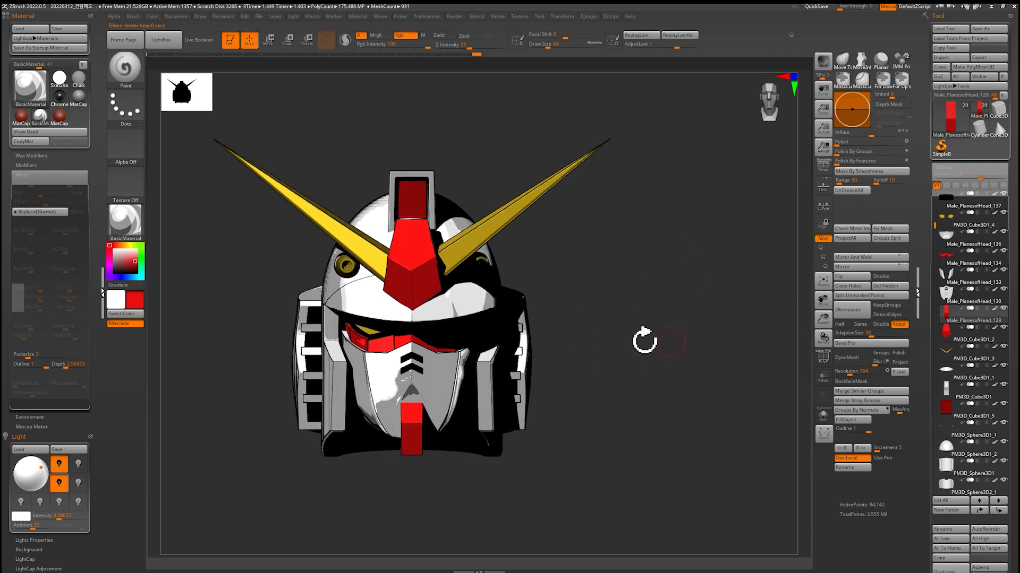
drag(671, 340, 679, 380)
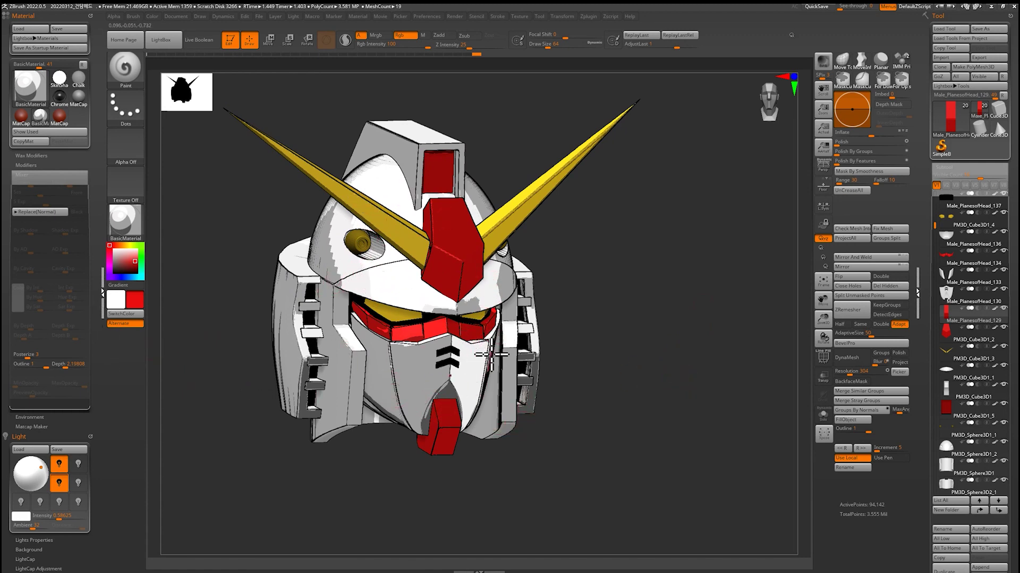
mouse_move(585, 367)
mouse_down()
mouse_move(669, 386)
mouse_move(660, 401)
mouse_move(566, 423)
mouse_move(710, 405)
mouse_move(683, 421)
mouse_move(658, 416)
mouse_up()
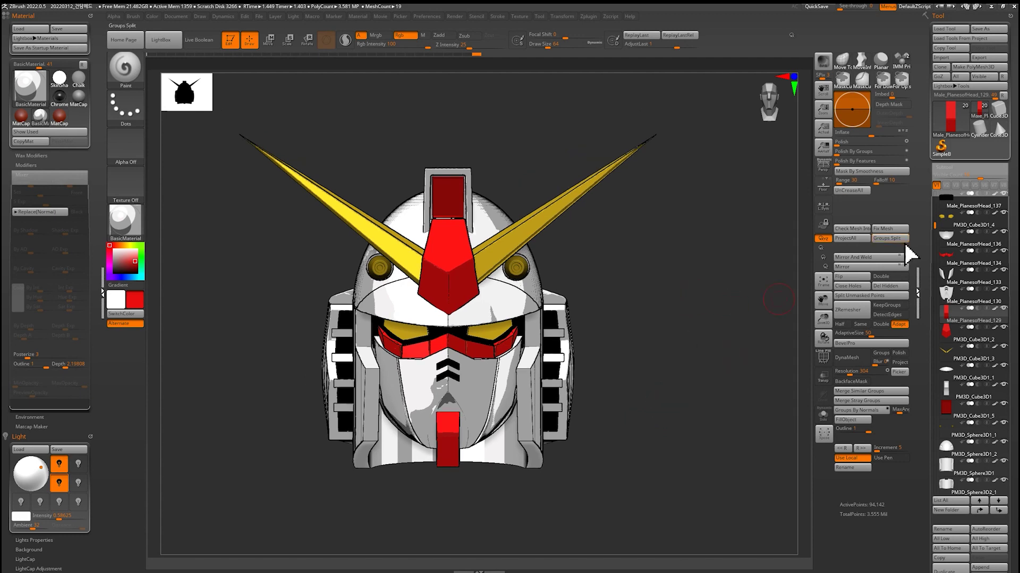
Set the main colour to white and bring the helmet back to a front view.
click(110, 247)
mouse_move(637, 337)
mouse_down()
mouse_move(651, 319)
mouse_move(720, 346)
mouse_move(685, 354)
mouse_up()
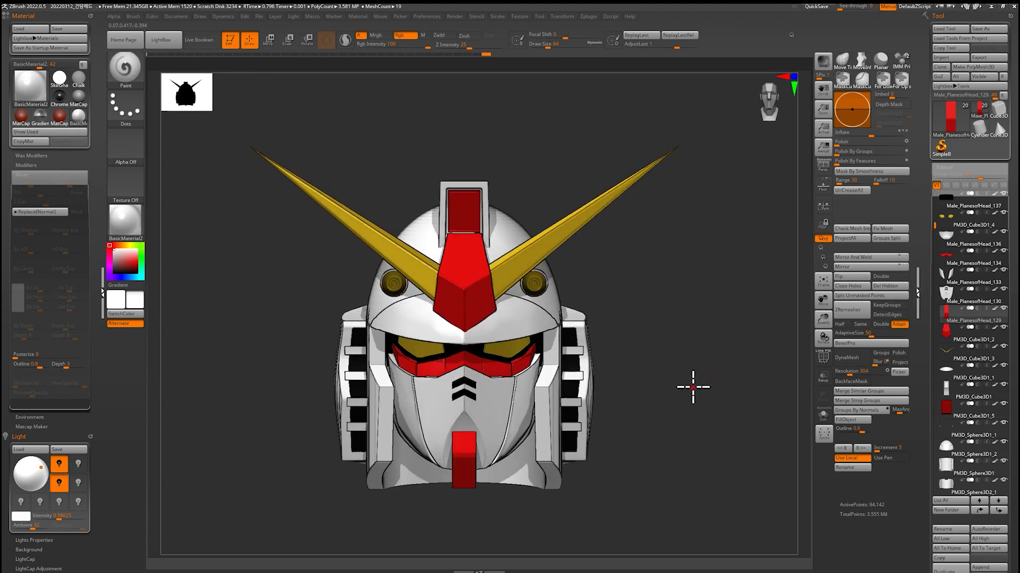
mouse_move(693, 387)
mouse_down()
mouse_move(719, 378)
mouse_move(555, 298)
mouse_move(694, 311)
mouse_move(672, 323)
mouse_up()
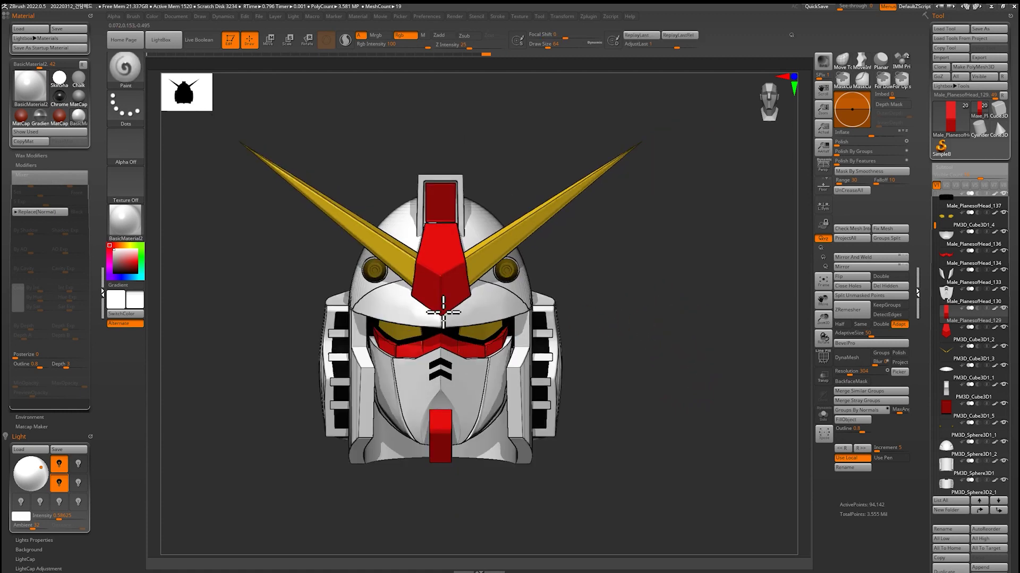
Save BasicMaterial2 from the material library as a .ZMT file.
click(128, 223)
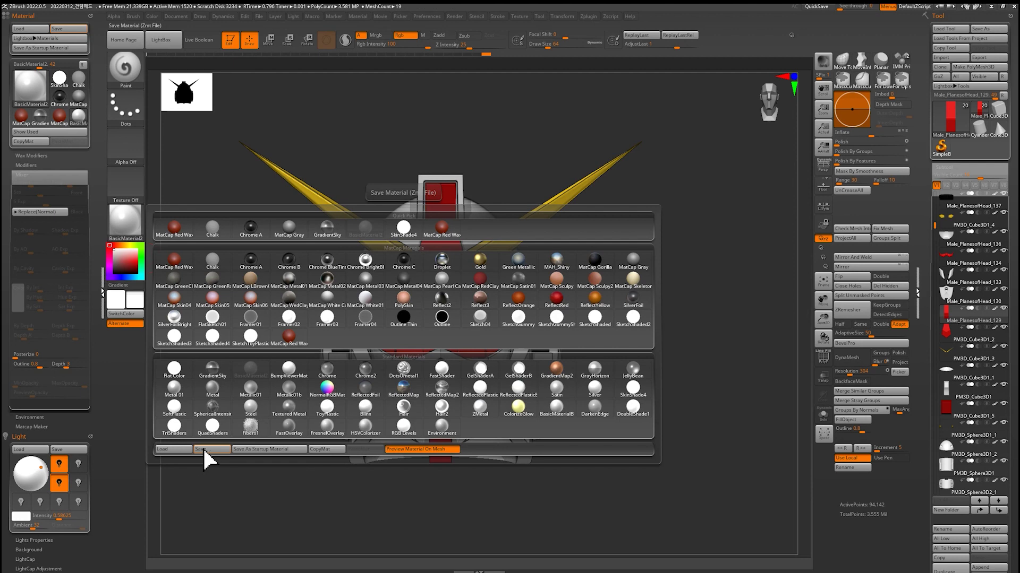
click(169, 450)
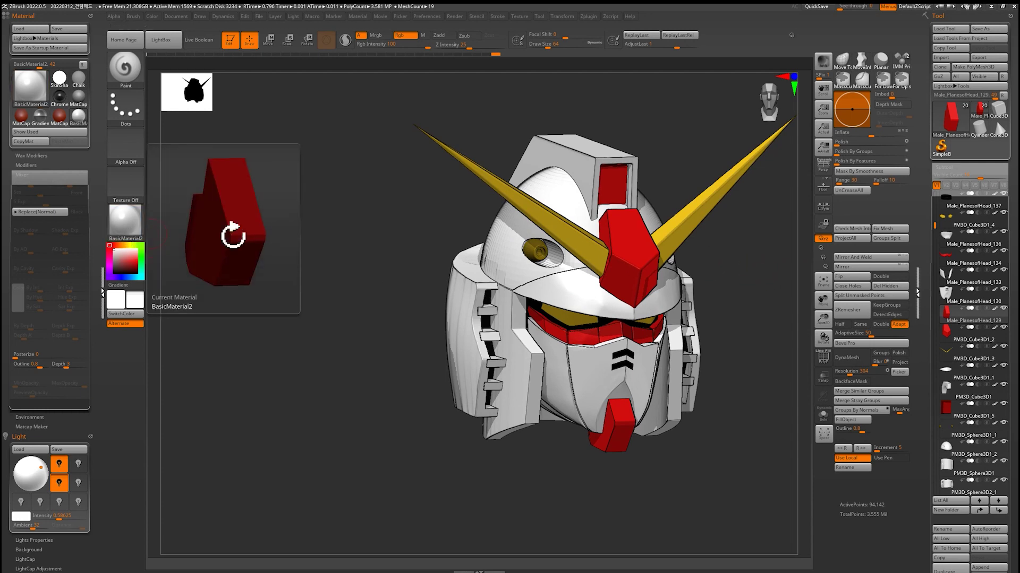
Front-view the helmet, move a duplicate to its left, make that copy MatCap Gray, and open Document.
mouse_move(802, 289)
mouse_down()
mouse_move(762, 271)
mouse_move(709, 267)
mouse_move(766, 275)
mouse_move(758, 281)
mouse_up()
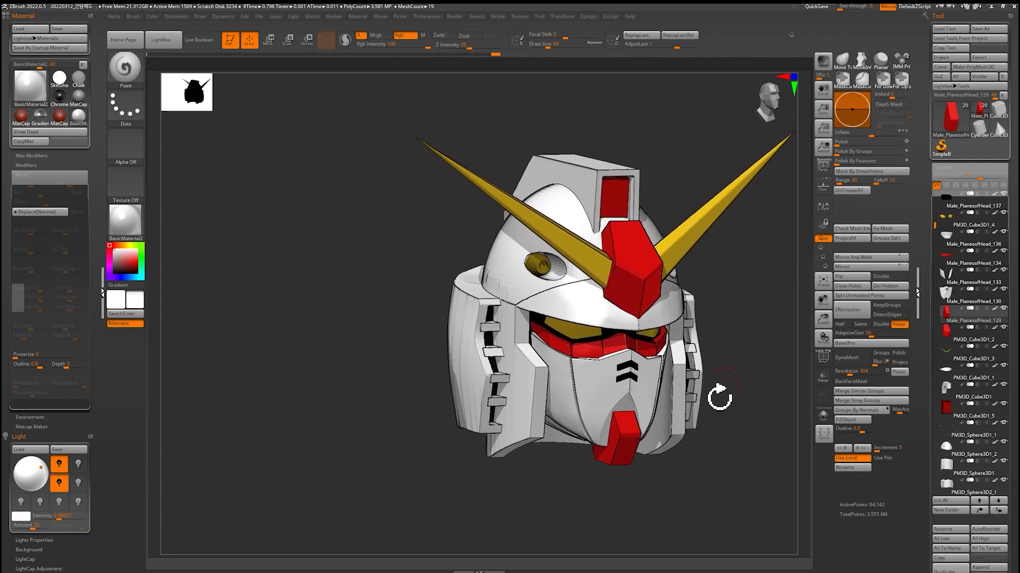
ctrl+drag(766, 344, 504, 340)
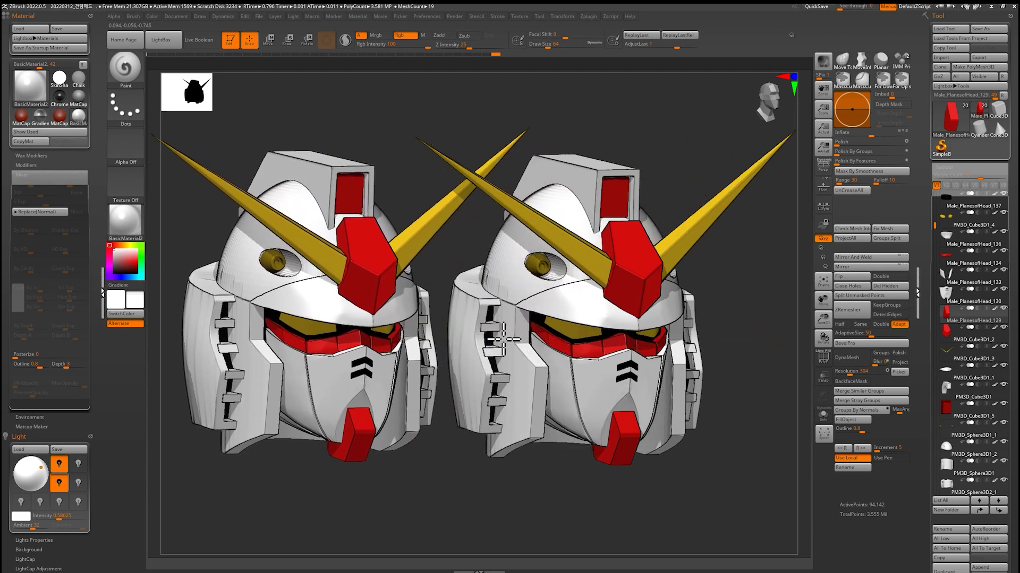
click(119, 223)
click(997, 203)
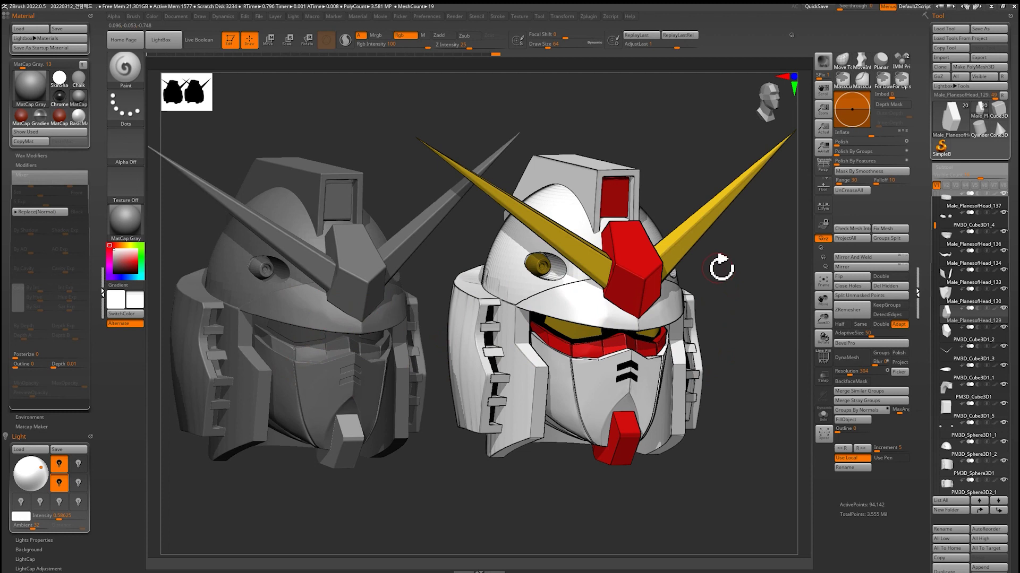
click(176, 16)
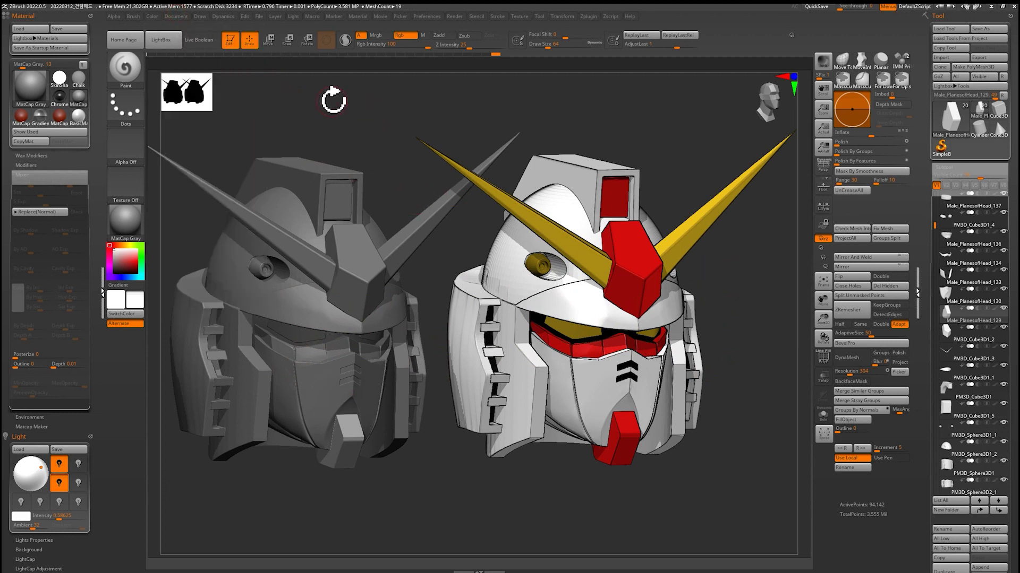
click(181, 19)
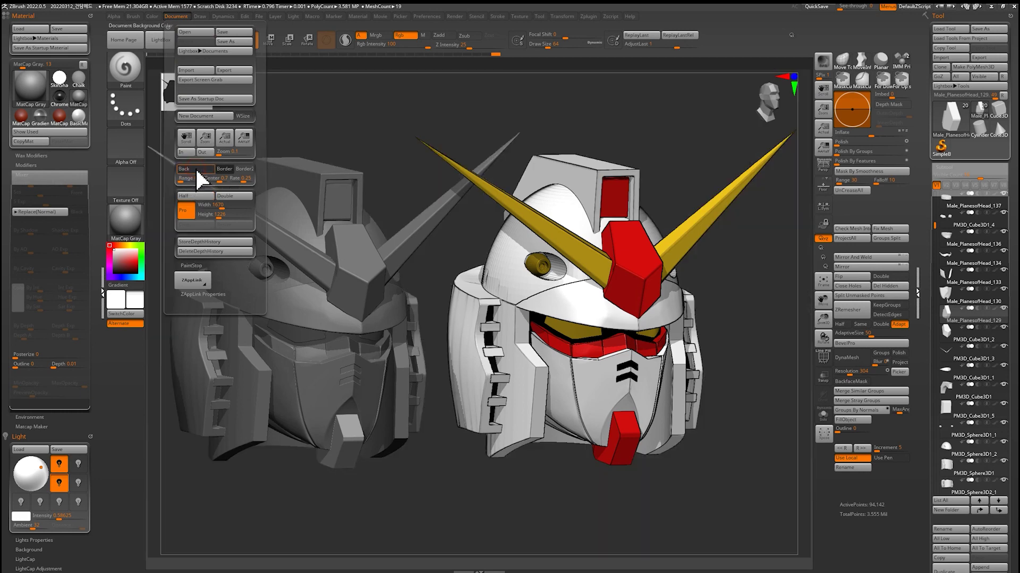
Sample a dark reddish-brown from the screen into the Document Back colour swatch.
mouse_move(196, 169)
mouse_down()
mouse_move(209, 168)
mouse_move(197, 168)
mouse_move(122, 254)
mouse_up()
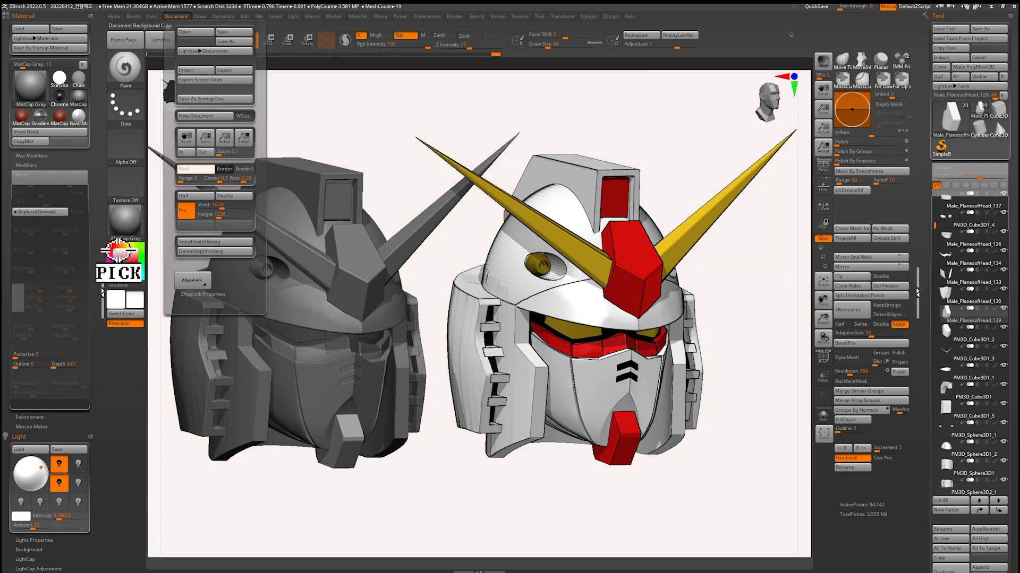
drag(122, 254, 123, 259)
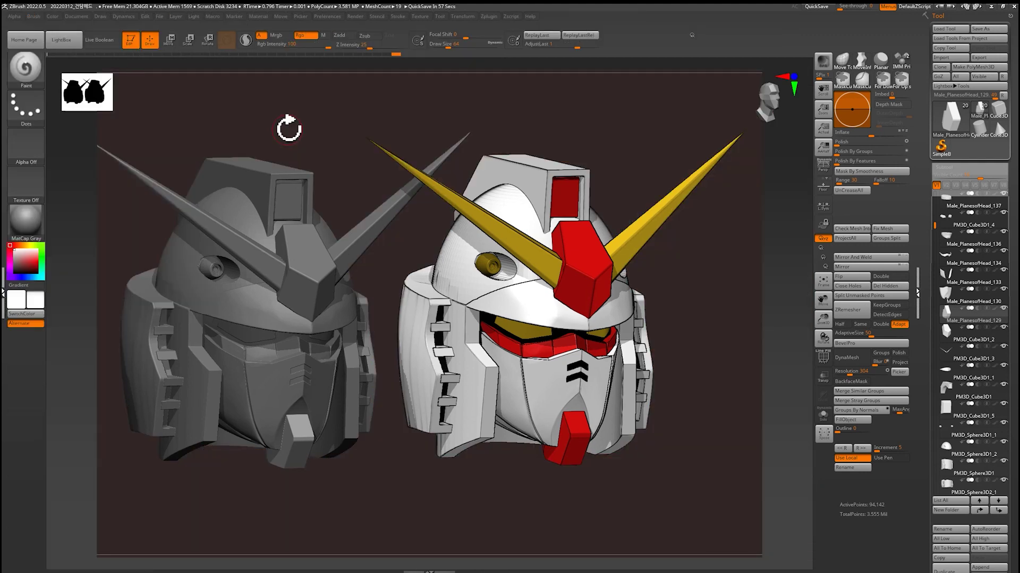